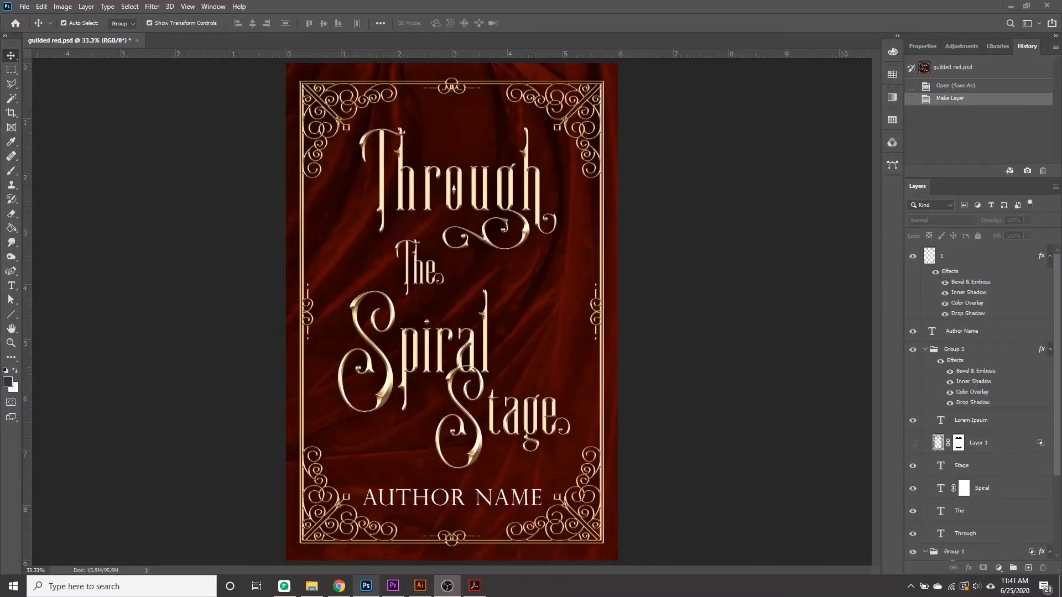
Step: Define a custom CMYK working space using SWOP (Coated) inks, GCR separation and a total ink limit of 240%
{"action": "left_click", "coordinate": [42, 7]}
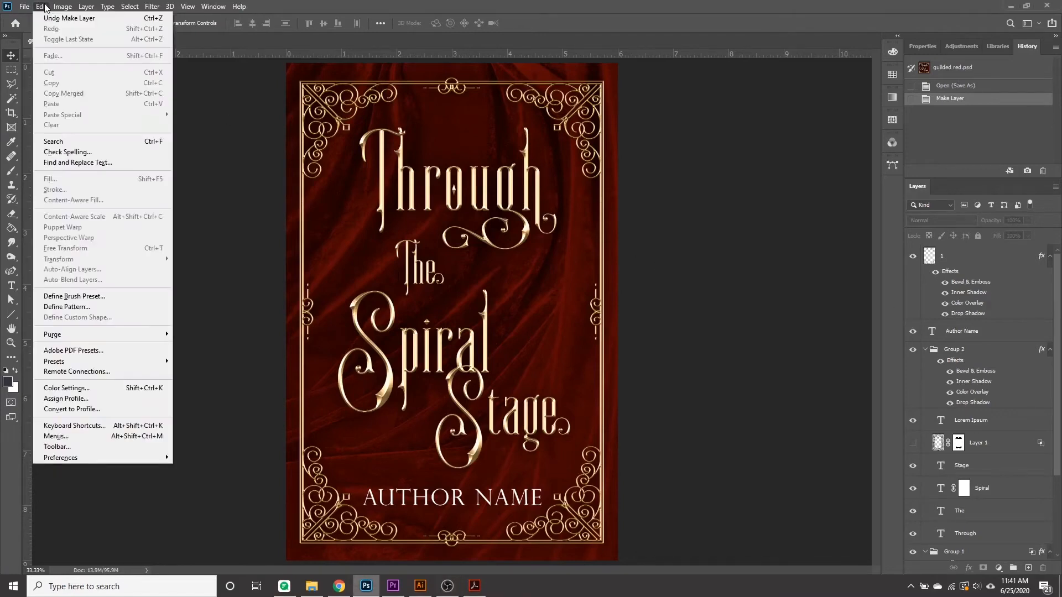
{"action": "left_click", "coordinate": [97, 391]}
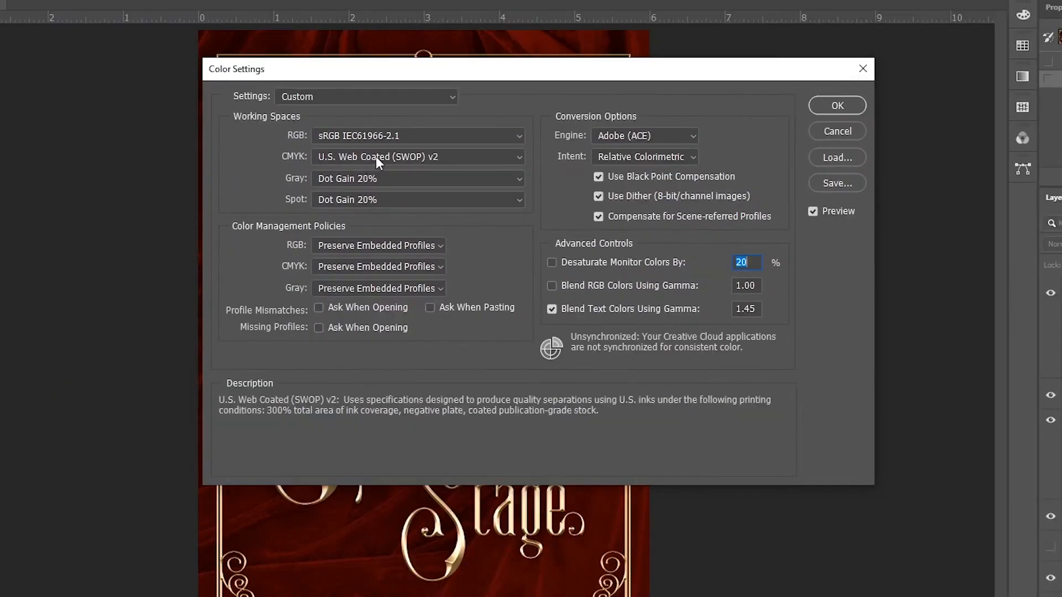
{"action": "left_click", "coordinate": [376, 157]}
{"action": "left_click", "coordinate": [384, 169]}
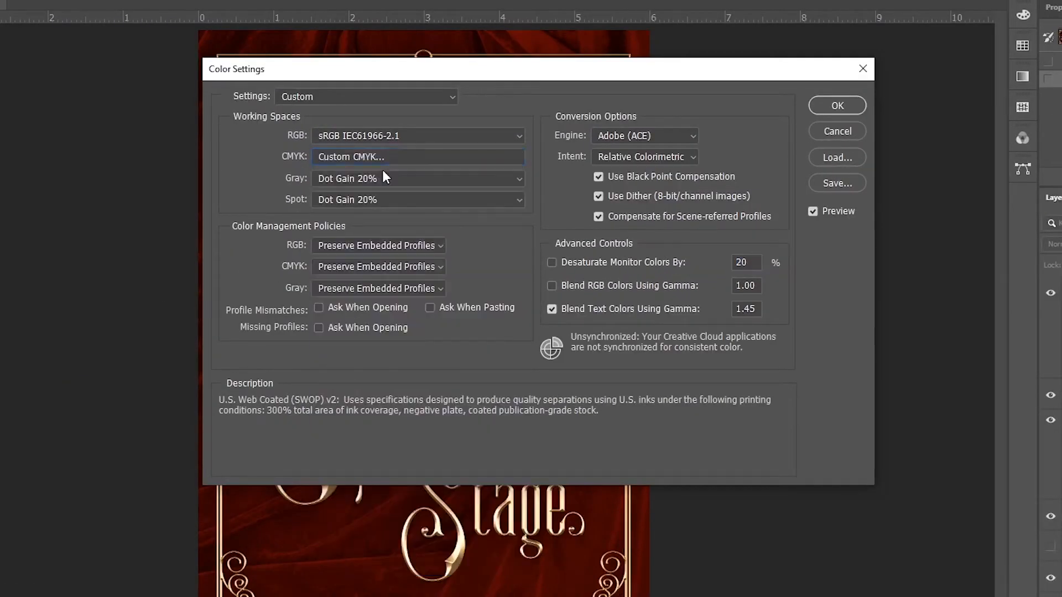
{"action": "double_click", "coordinate": [471, 311]}
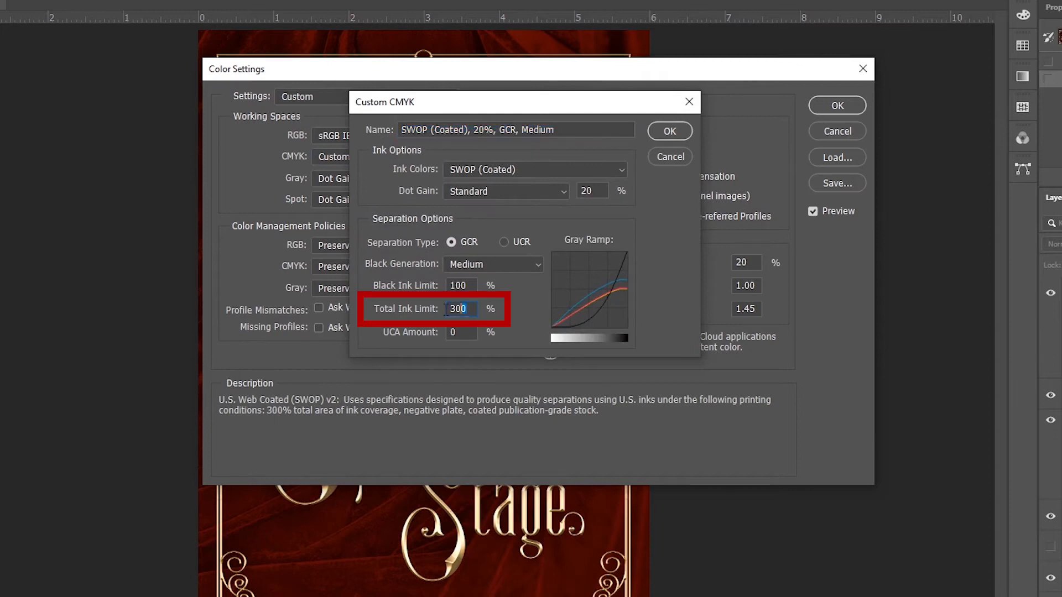
{"action": "type", "text": "240"}
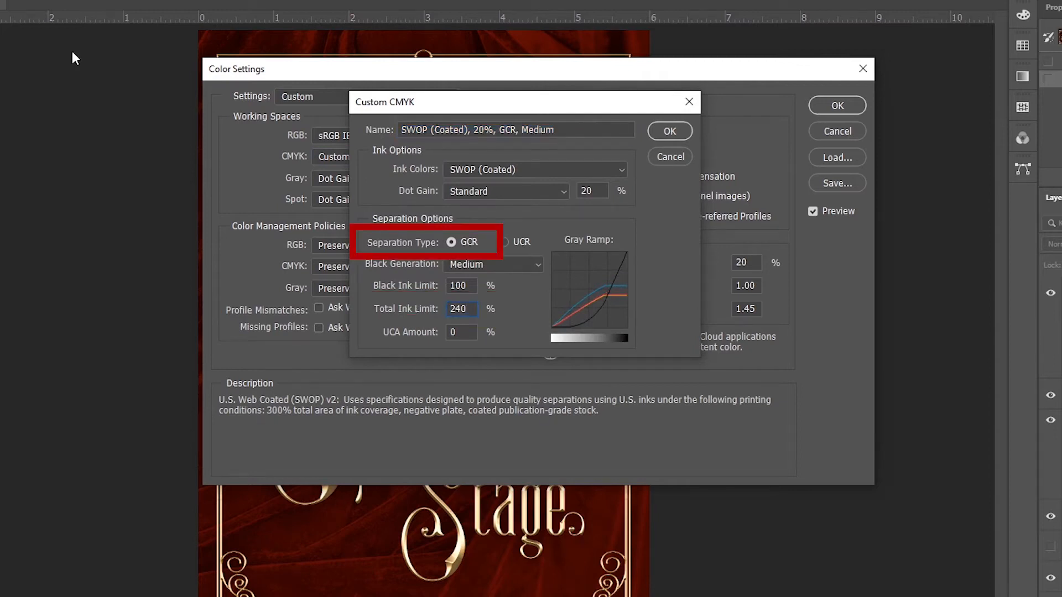
{"action": "left_click_drag", "start_coordinate": [451, 308], "coordinate": [482, 310]}
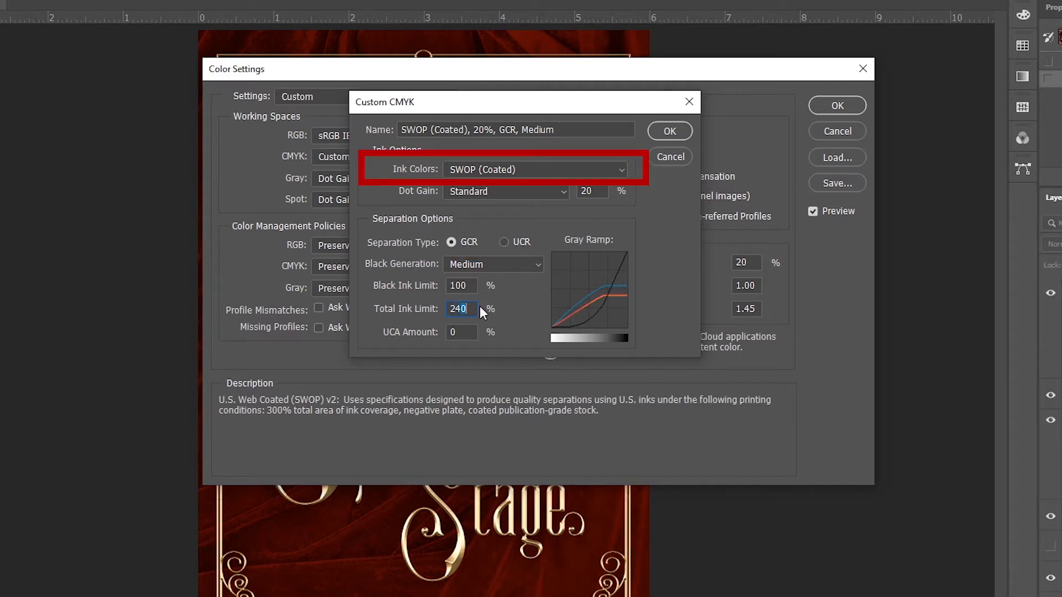
{"action": "left_click", "coordinate": [677, 130]}
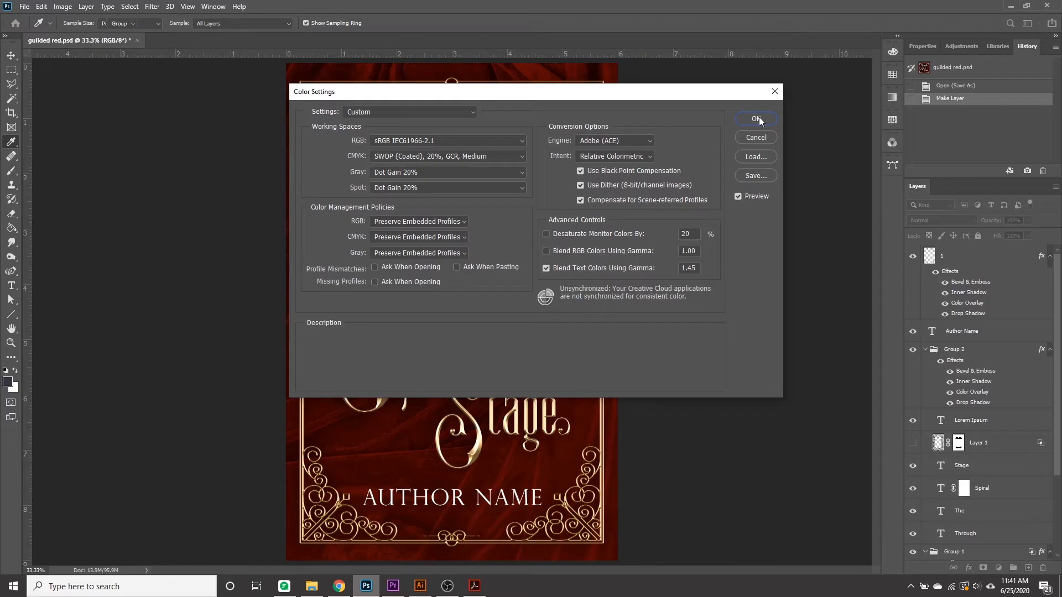
{"action": "left_click", "coordinate": [838, 105]}
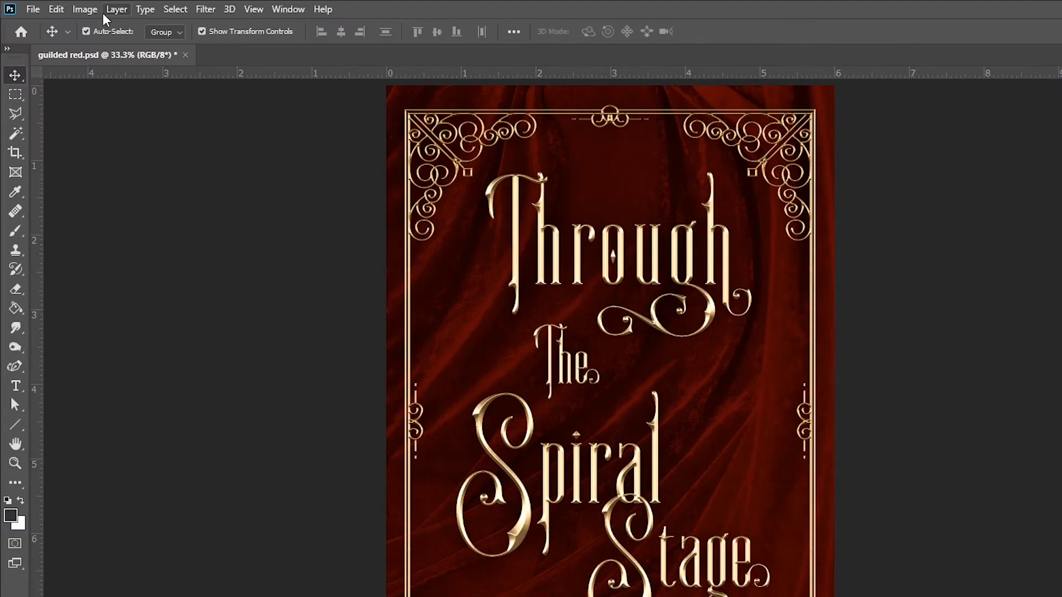
Step: Convert the book cover to CMYK Color mode, merging the layers and accepting the custom SWOP (Coated) profile
{"action": "left_click", "coordinate": [93, 10]}
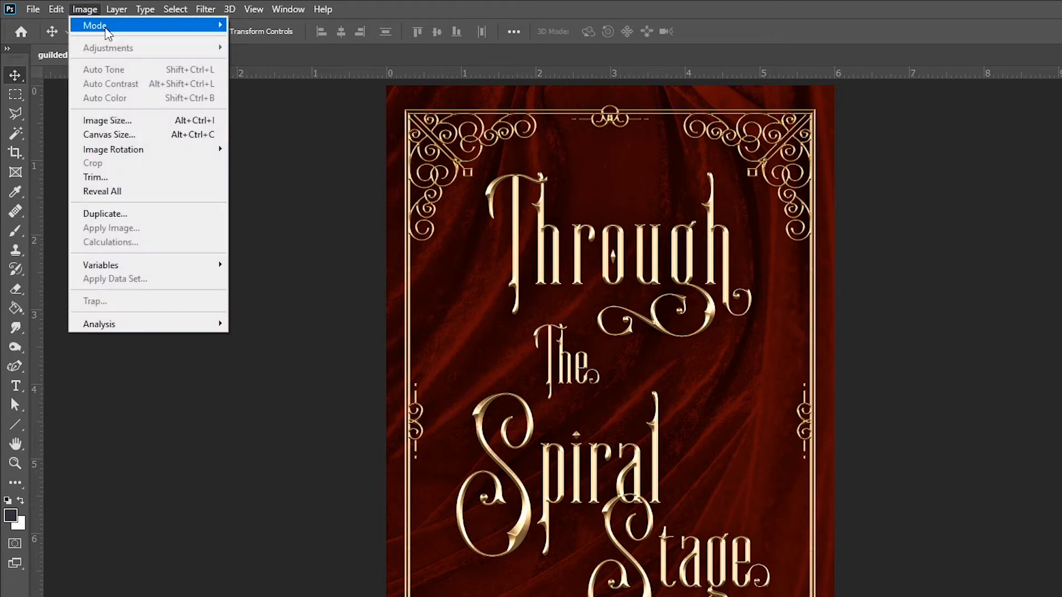
{"action": "mouse_move", "coordinate": [108, 34]}
{"action": "left_click", "coordinate": [255, 79]}
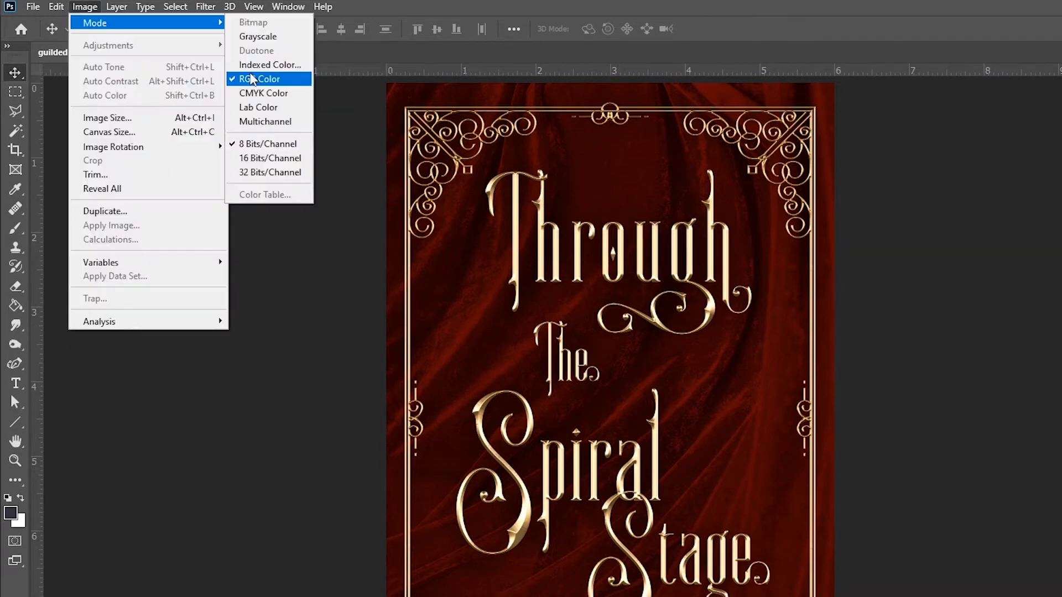
{"action": "left_click", "coordinate": [252, 78]}
{"action": "left_click", "coordinate": [88, 10]}
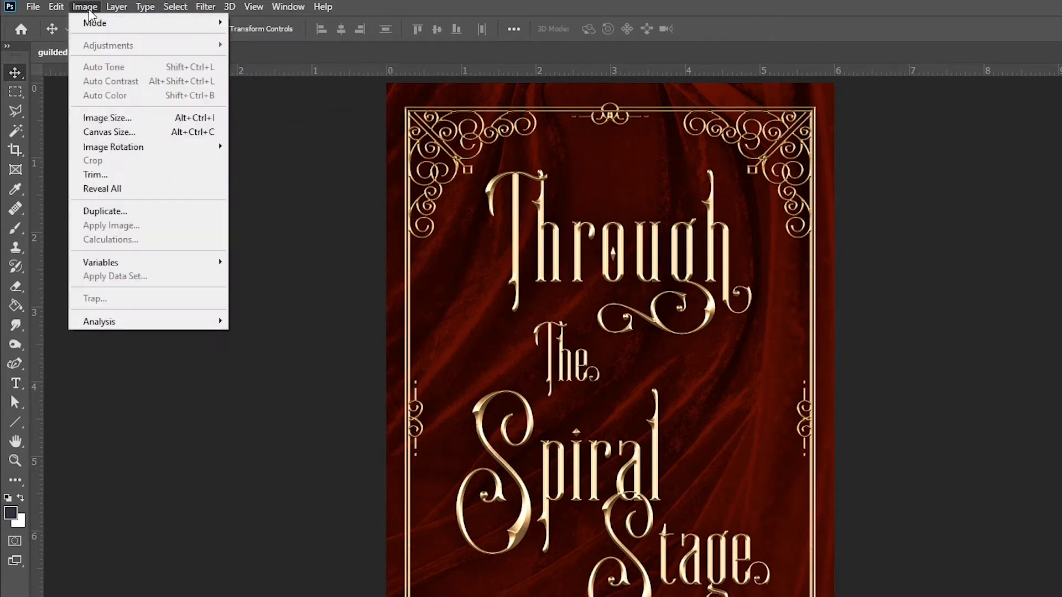
{"action": "mouse_move", "coordinate": [102, 22]}
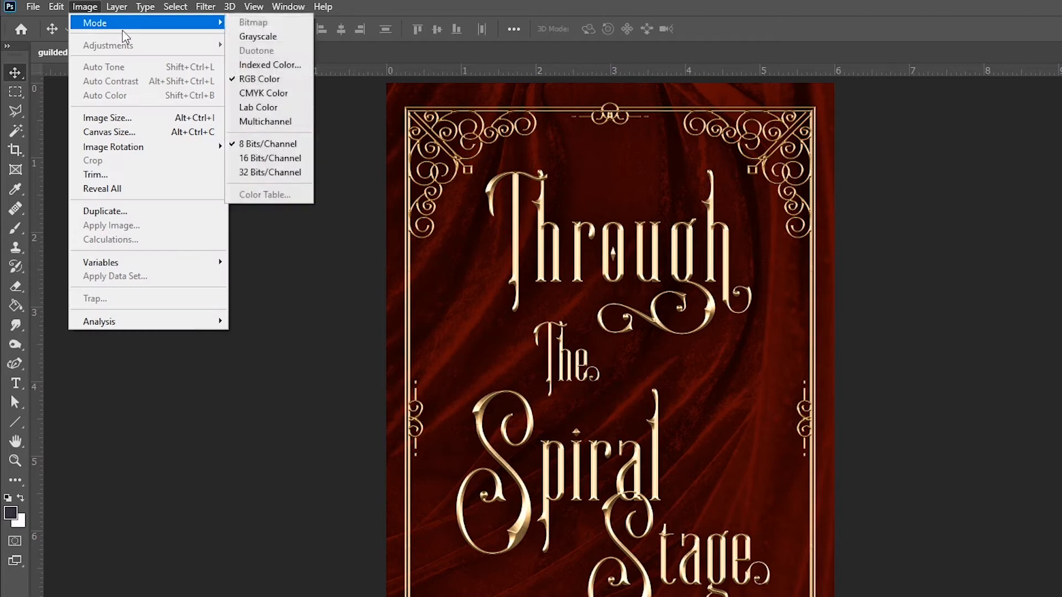
{"action": "left_click", "coordinate": [260, 93]}
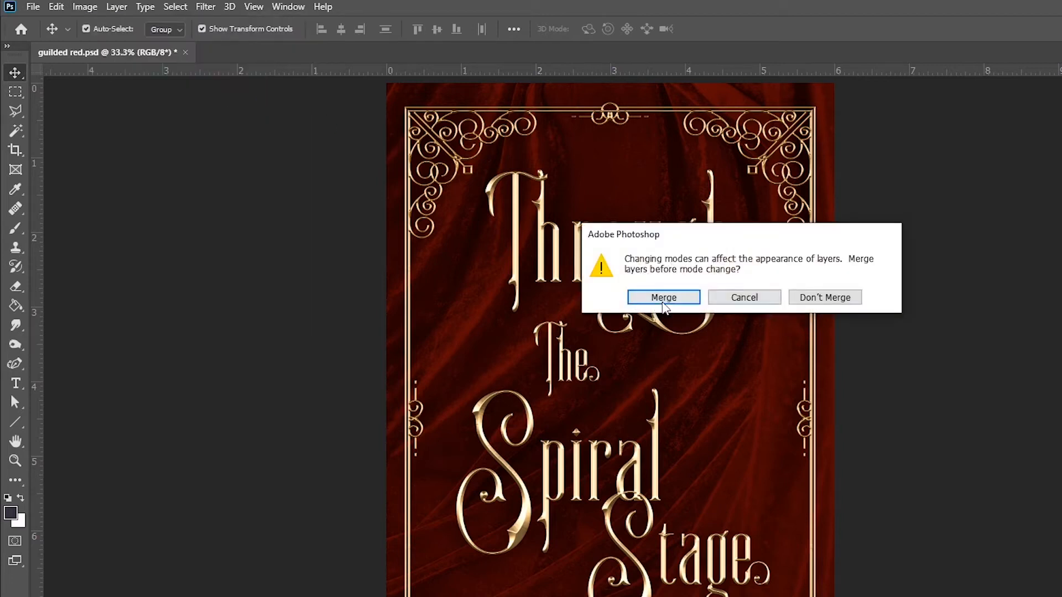
{"action": "left_click", "coordinate": [664, 305]}
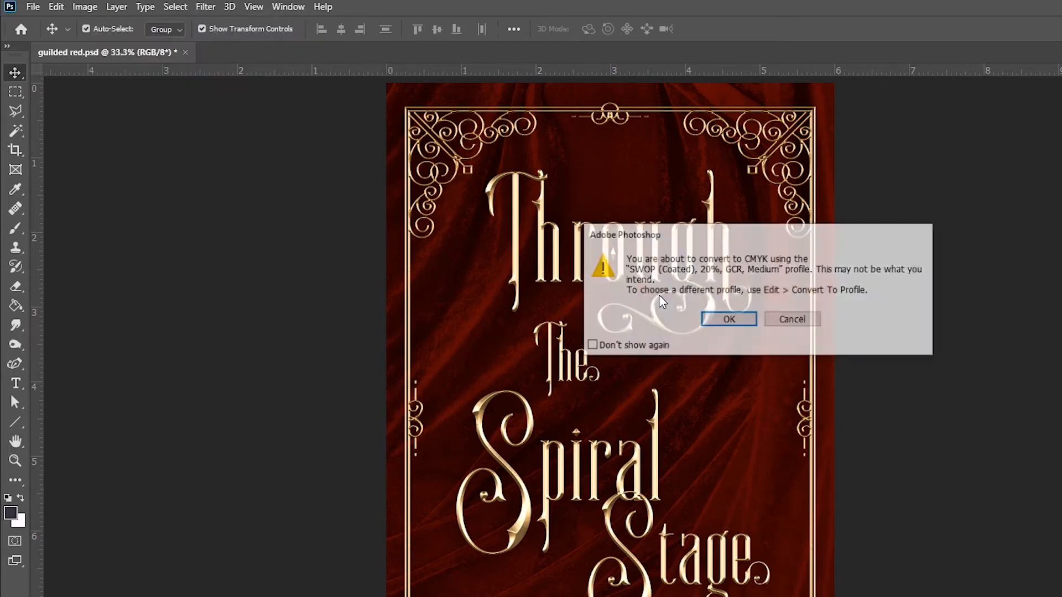
{"action": "left_click", "coordinate": [729, 320]}
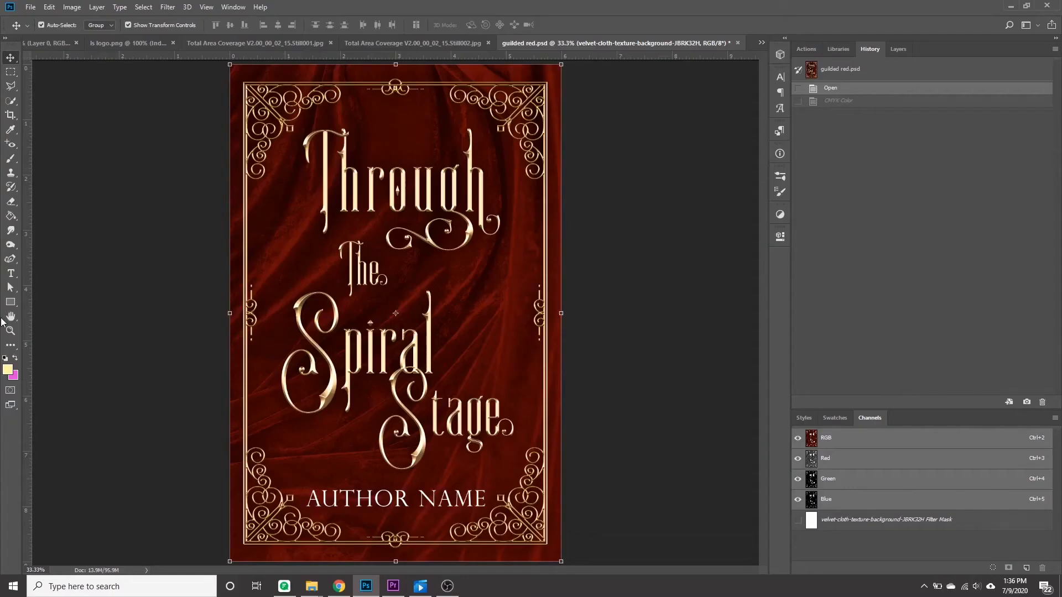
Step: Redefine the custom CMYK working space of the reopened cover with a total ink limit of 240% and apply the color settings
{"action": "left_click", "coordinate": [49, 7]}
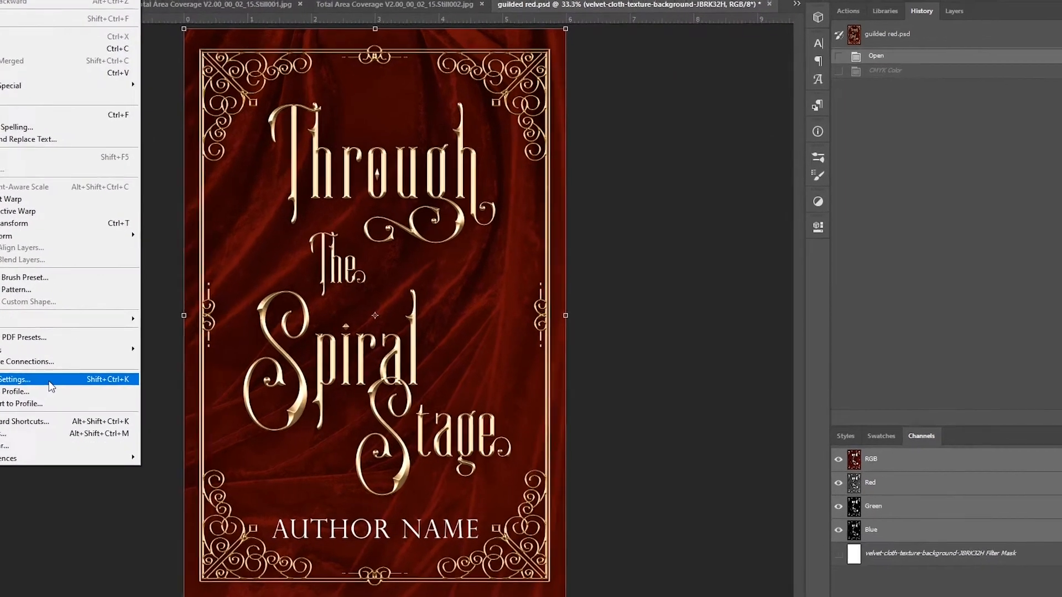
{"action": "left_click", "coordinate": [89, 369]}
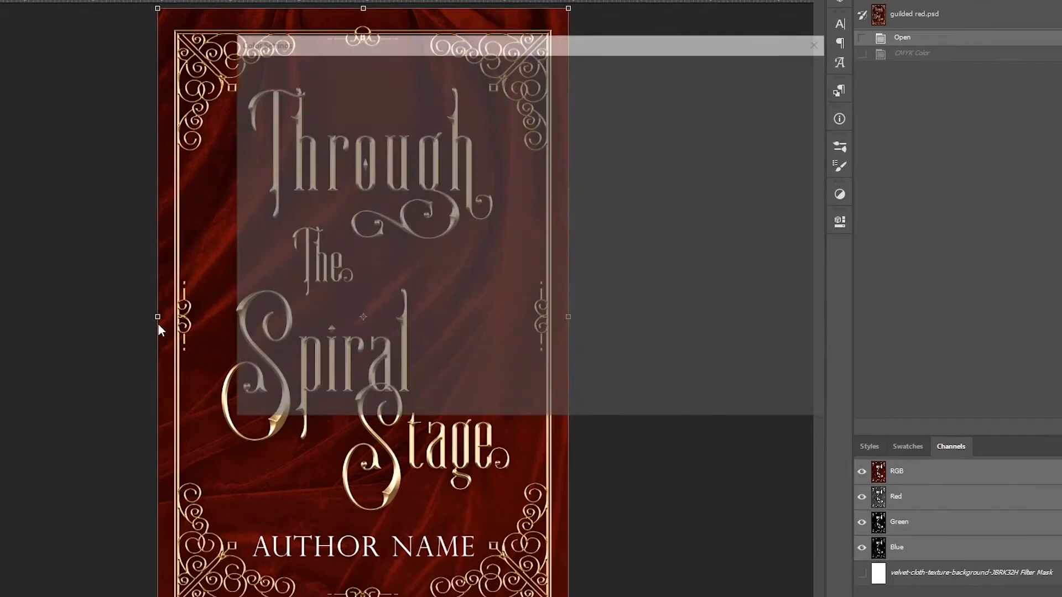
{"action": "left_click", "coordinate": [365, 126]}
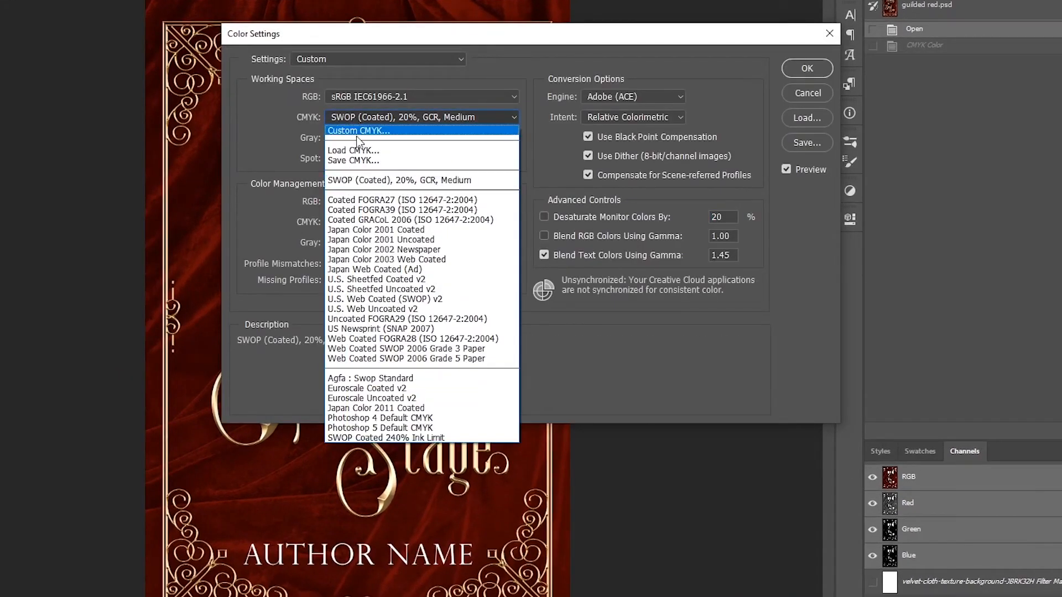
{"action": "left_click", "coordinate": [464, 133]}
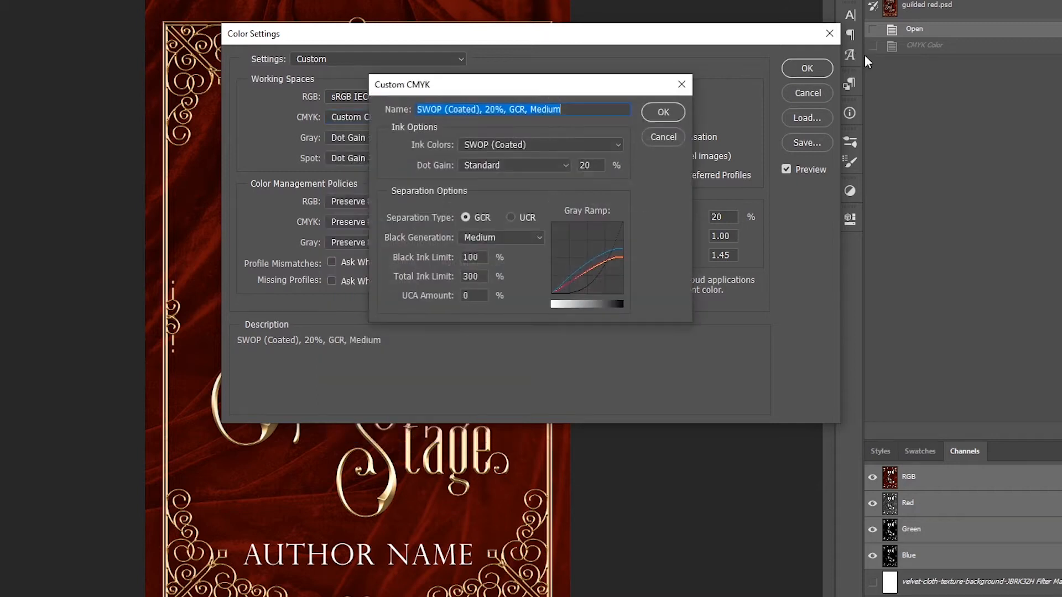
{"action": "double_click", "coordinate": [489, 277]}
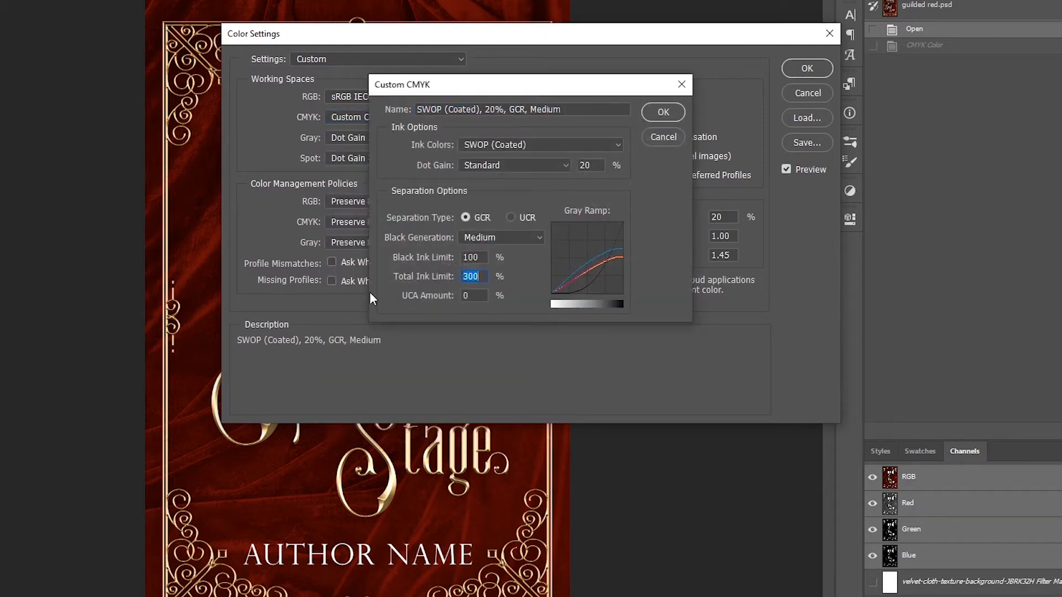
{"action": "type", "text": "24"}
{"action": "type", "text": "0"}
{"action": "type", "text": "82"}
{"action": "key", "text": "BackSpace"}
{"action": "type", "text": "5"}
{"action": "left_click", "coordinate": [667, 113]}
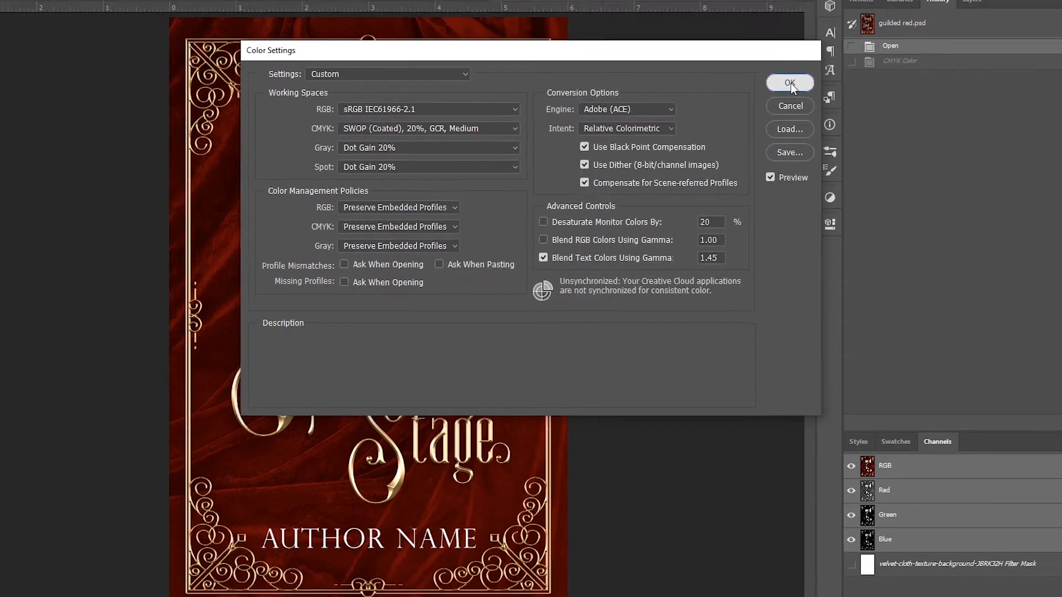
{"action": "left_click", "coordinate": [790, 83]}
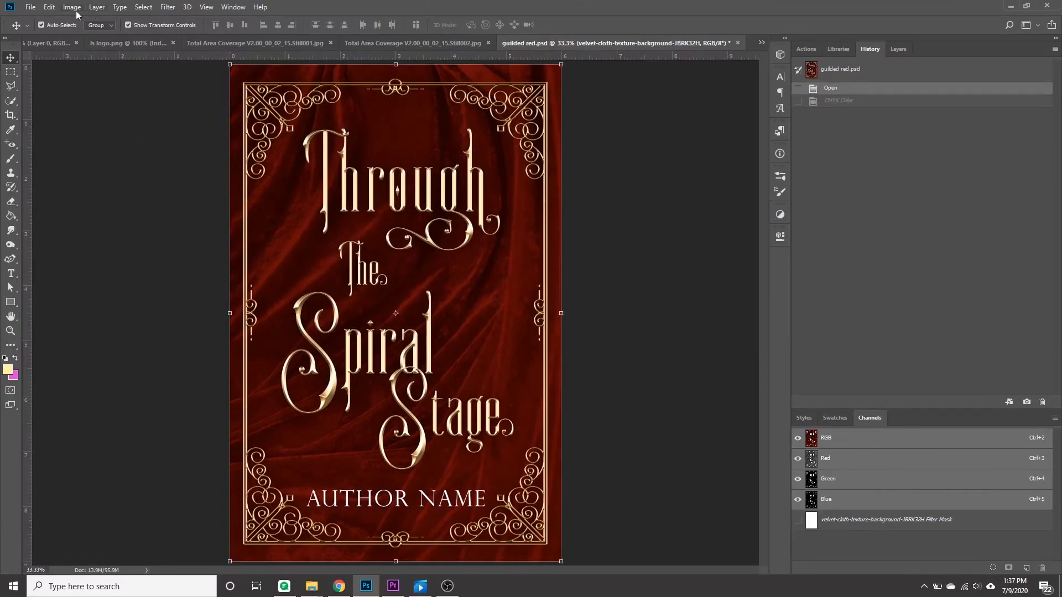
Step: Convert the cover from RGB to CMYK Color mode, flattening the image and accepting the profile conversion
{"action": "left_click", "coordinate": [72, 7]}
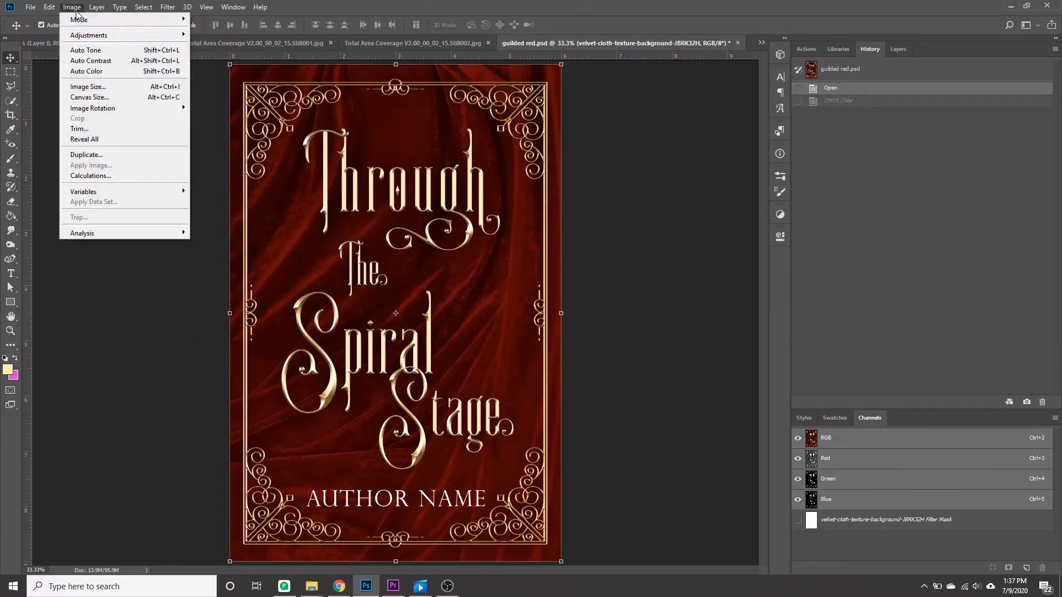
{"action": "mouse_move", "coordinate": [94, 19]}
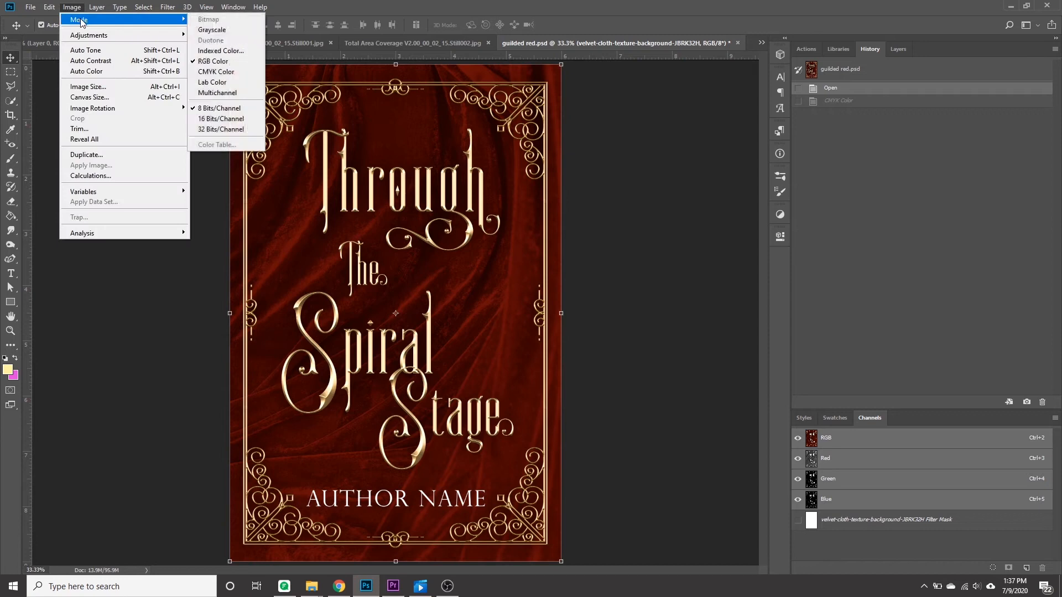
{"action": "left_click", "coordinate": [221, 72]}
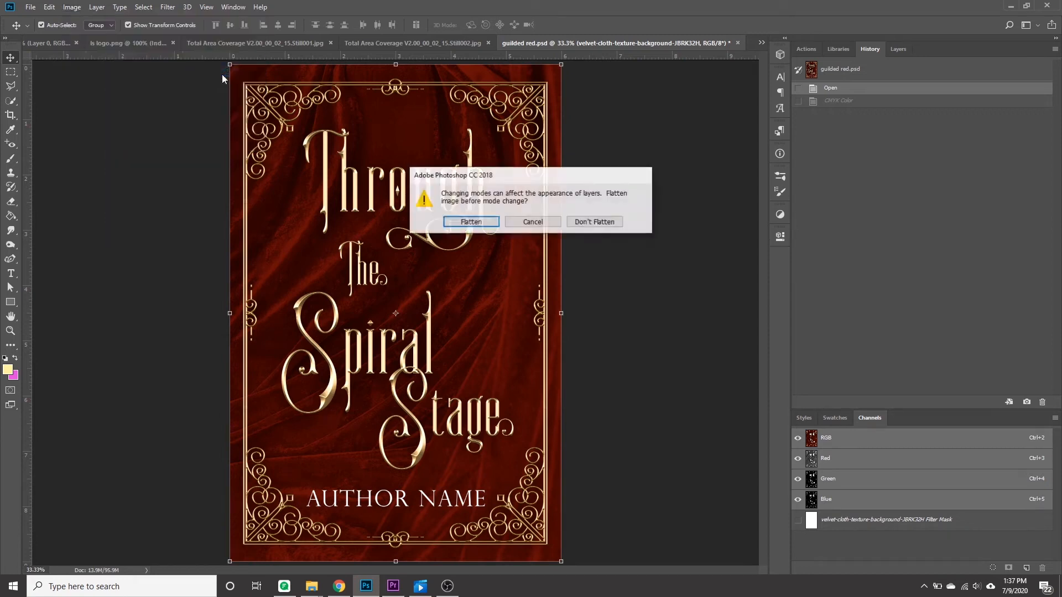
{"action": "left_click", "coordinate": [480, 224]}
{"action": "left_click", "coordinate": [518, 240]}
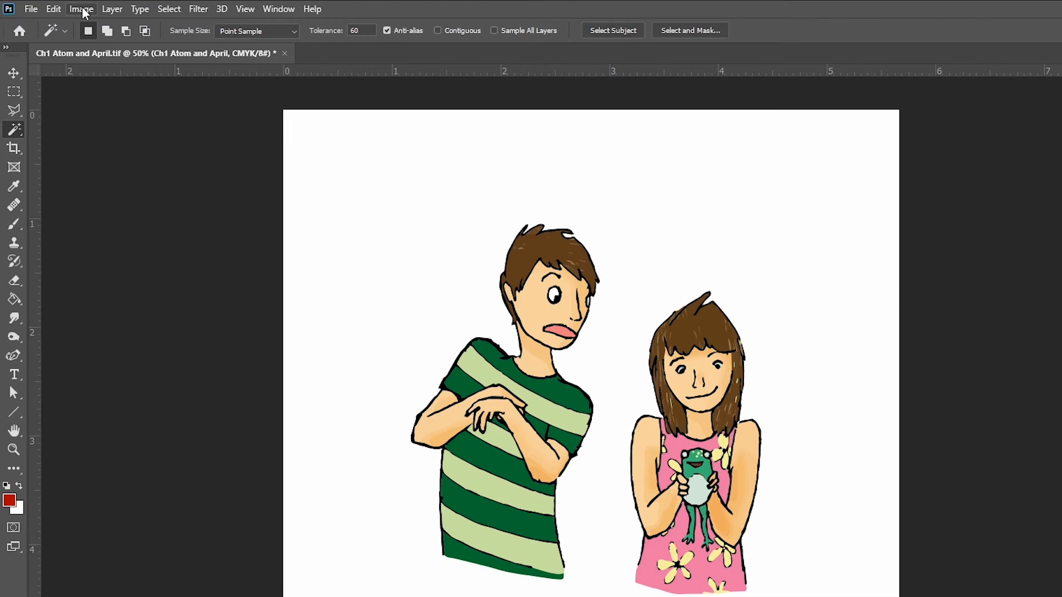
Step: Start a Channel Mixer adjustment on the Atom and April illustration and set cyan to +95% in the Cyan output channel
{"action": "left_click", "coordinate": [83, 10]}
{"action": "mouse_move", "coordinate": [100, 49]}
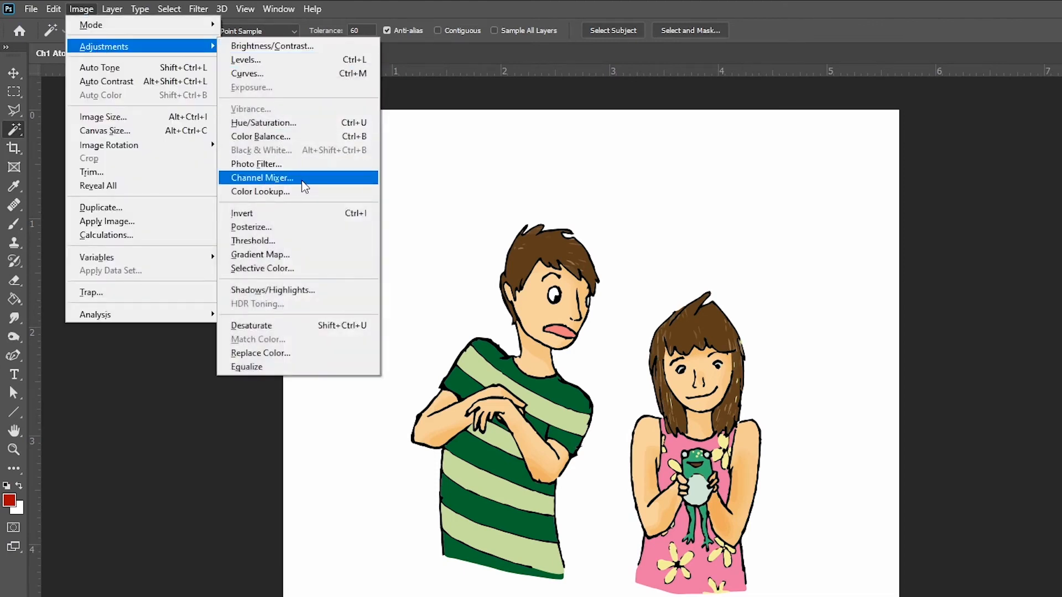
{"action": "left_click", "coordinate": [272, 178]}
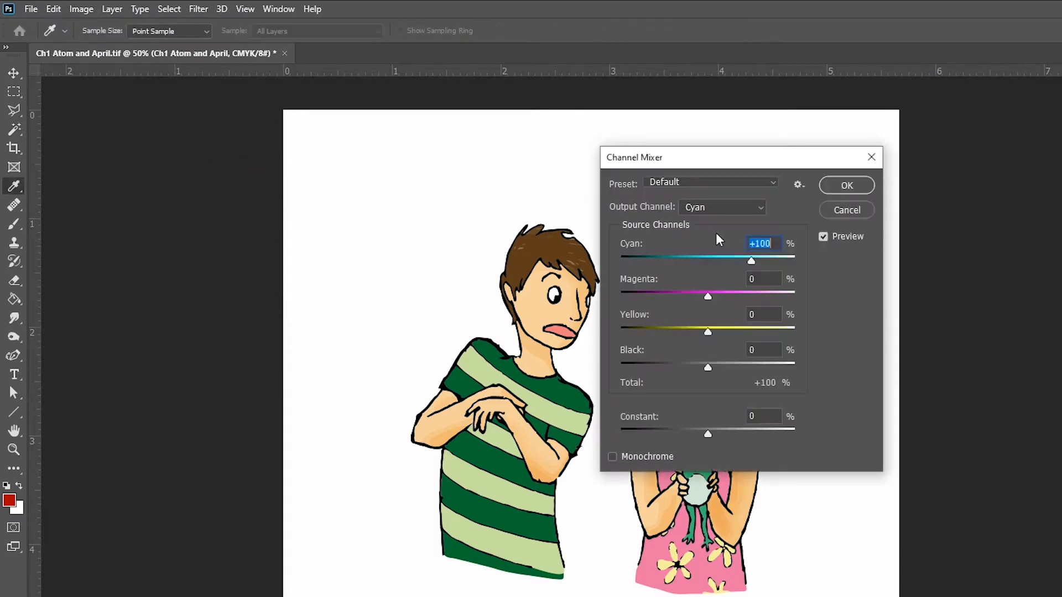
{"action": "left_click", "coordinate": [702, 210]}
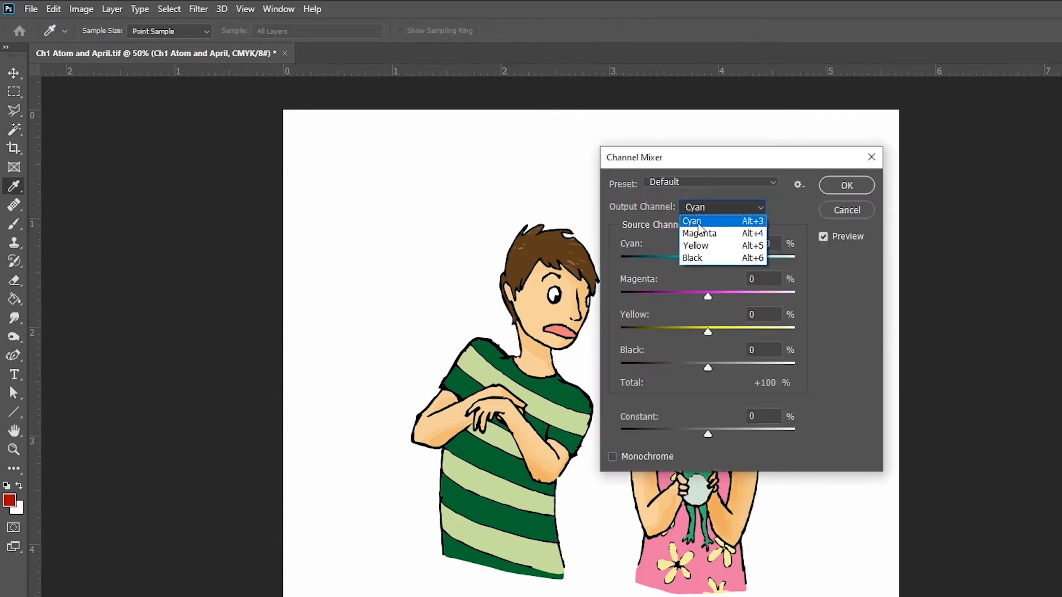
{"action": "left_click", "coordinate": [699, 224]}
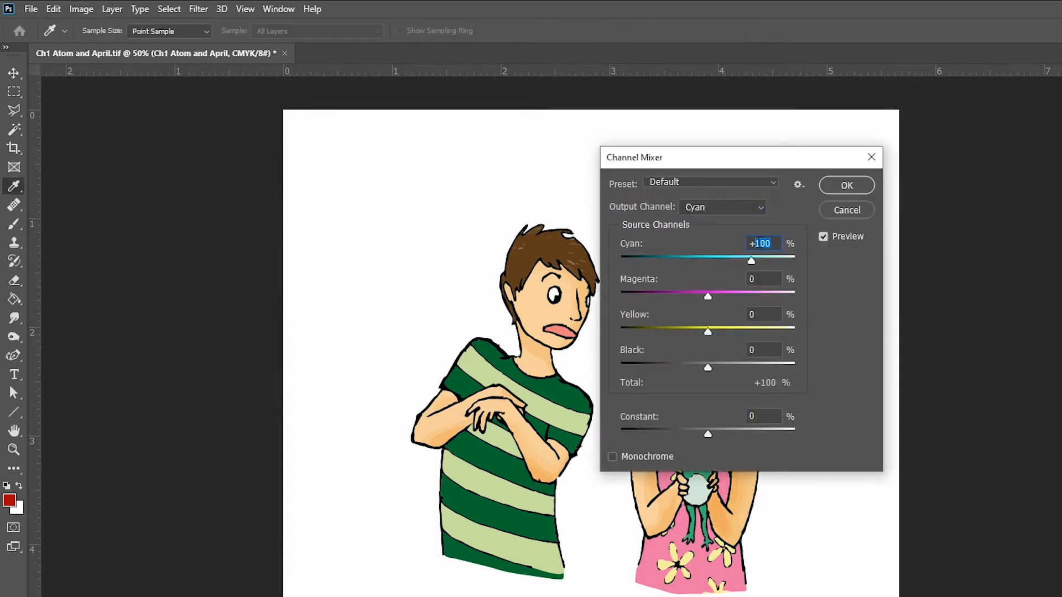
{"action": "type", "text": "95"}
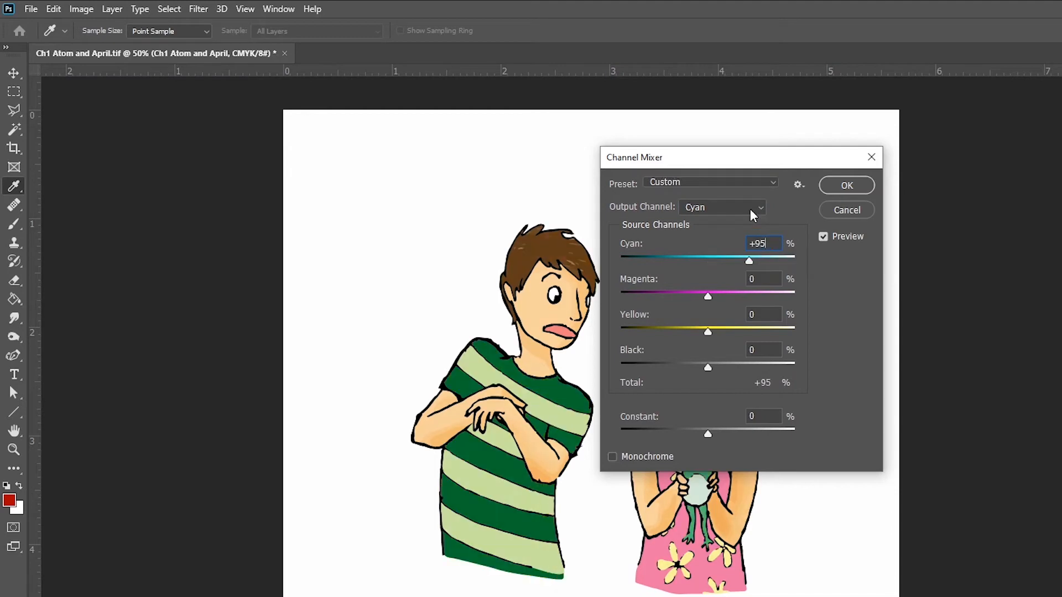
Step: Set magenta to +95% in the Magenta output channel and yellow to +95% in the Yellow output channel
{"action": "left_click", "coordinate": [752, 210]}
{"action": "left_click", "coordinate": [758, 230]}
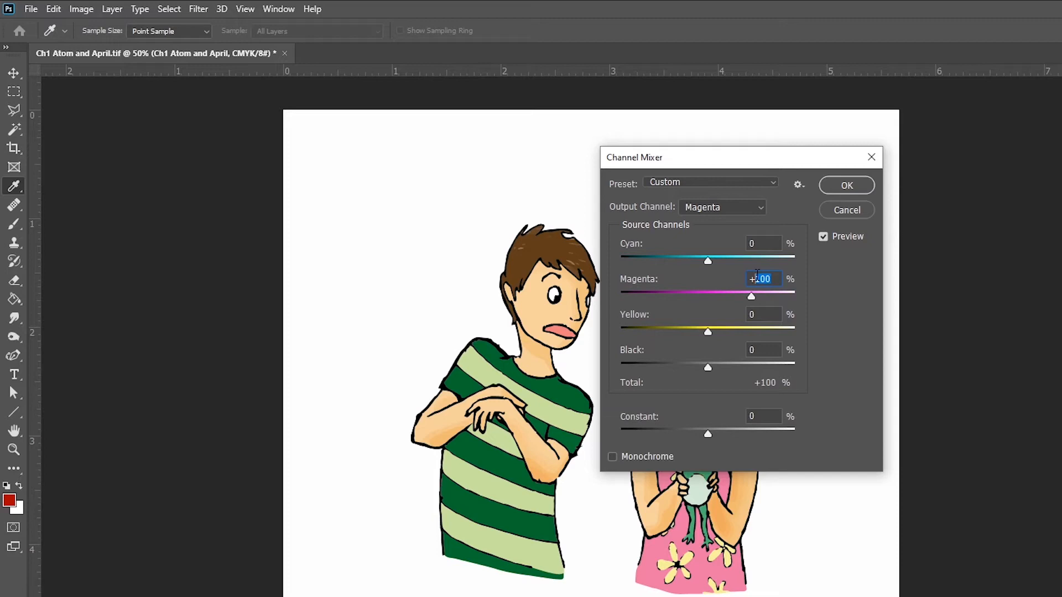
{"action": "type", "text": "95"}
{"action": "left_click", "coordinate": [736, 213]}
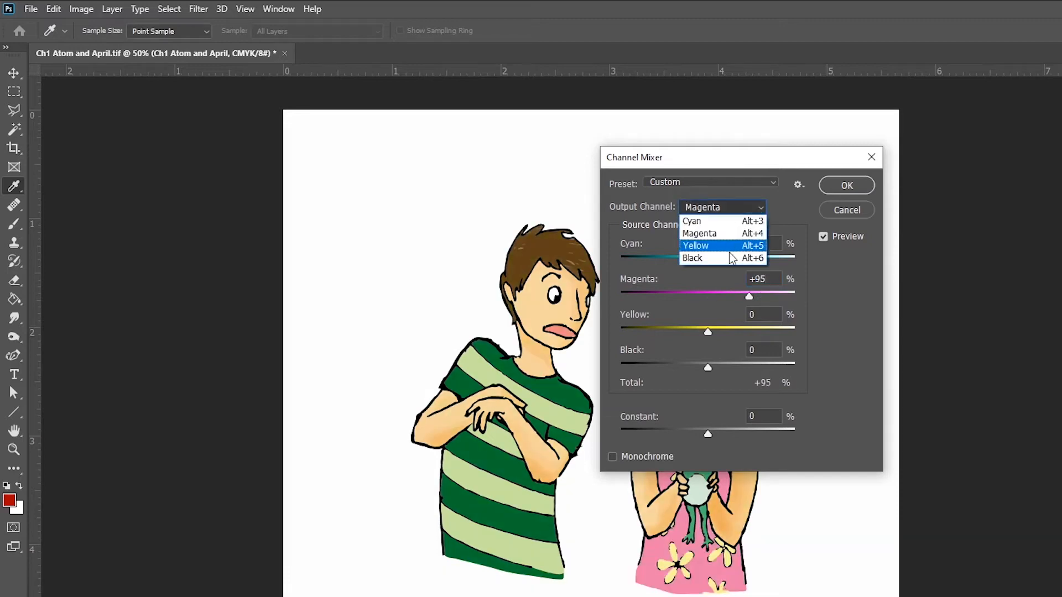
{"action": "left_click", "coordinate": [731, 246]}
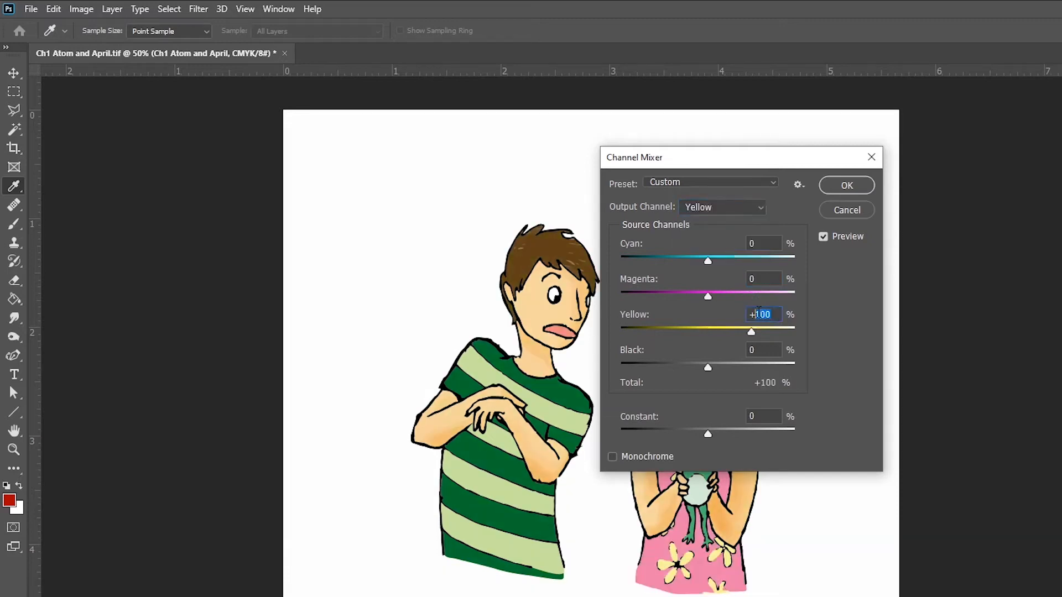
{"action": "type", "text": "95"}
Step: Switch the Channel Mixer to the Black output channel, compare the result with and without preview, and apply the adjustment
{"action": "left_click", "coordinate": [733, 211]}
{"action": "left_click", "coordinate": [730, 258]}
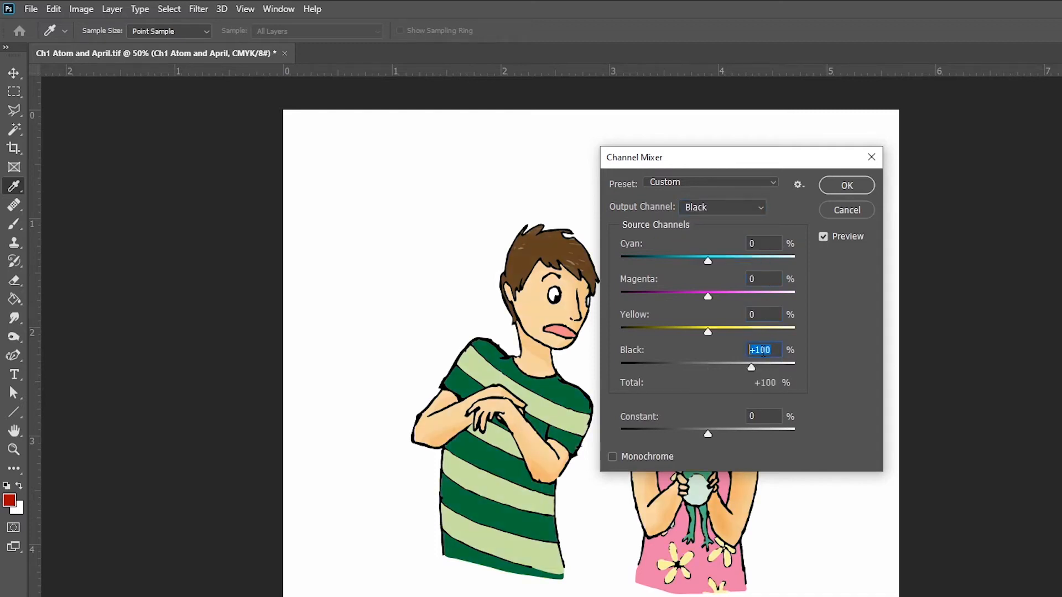
{"action": "left_click", "coordinate": [824, 238]}
{"action": "left_click", "coordinate": [824, 237]}
{"action": "left_click", "coordinate": [824, 237]}
{"action": "left_click", "coordinate": [842, 187]}
{"action": "key", "text": "w"}
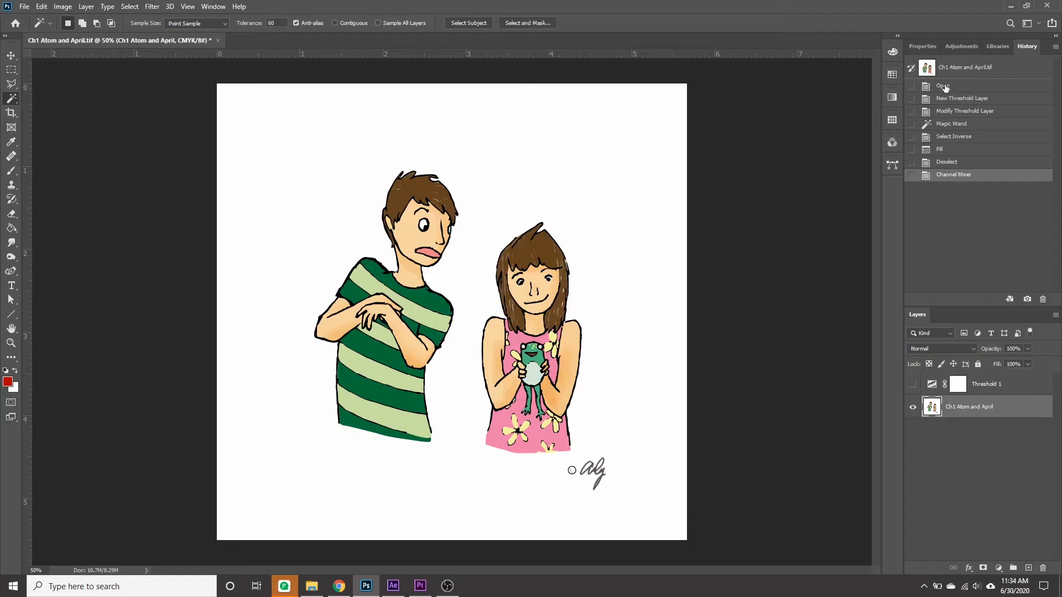
Step: Revert the Atom and April illustration to its opened history state and deselect its layer
{"action": "left_click", "coordinate": [944, 85]}
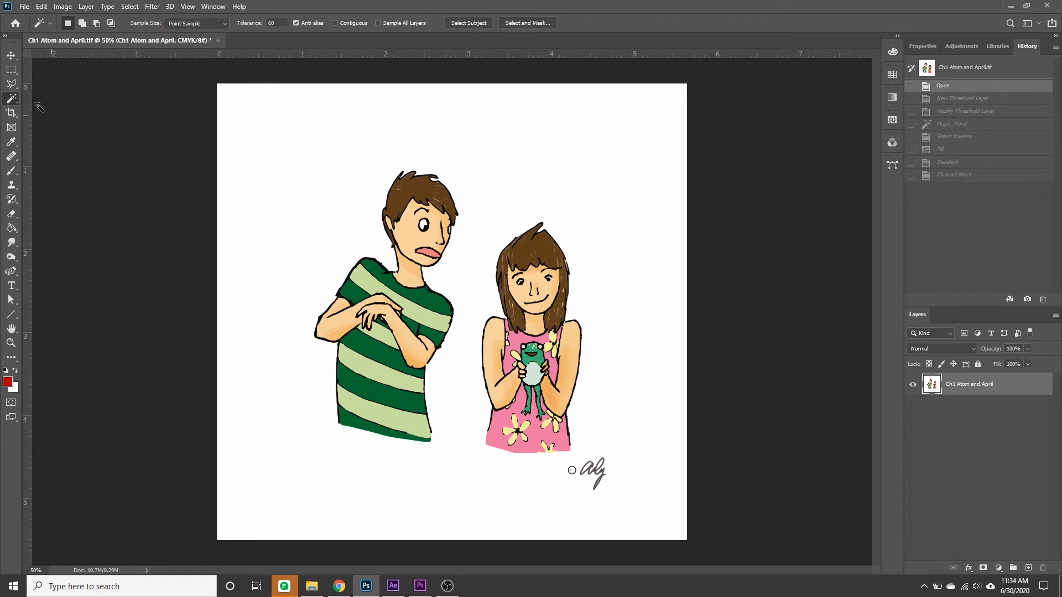
{"action": "left_click", "coordinate": [11, 56]}
{"action": "left_click", "coordinate": [92, 165]}
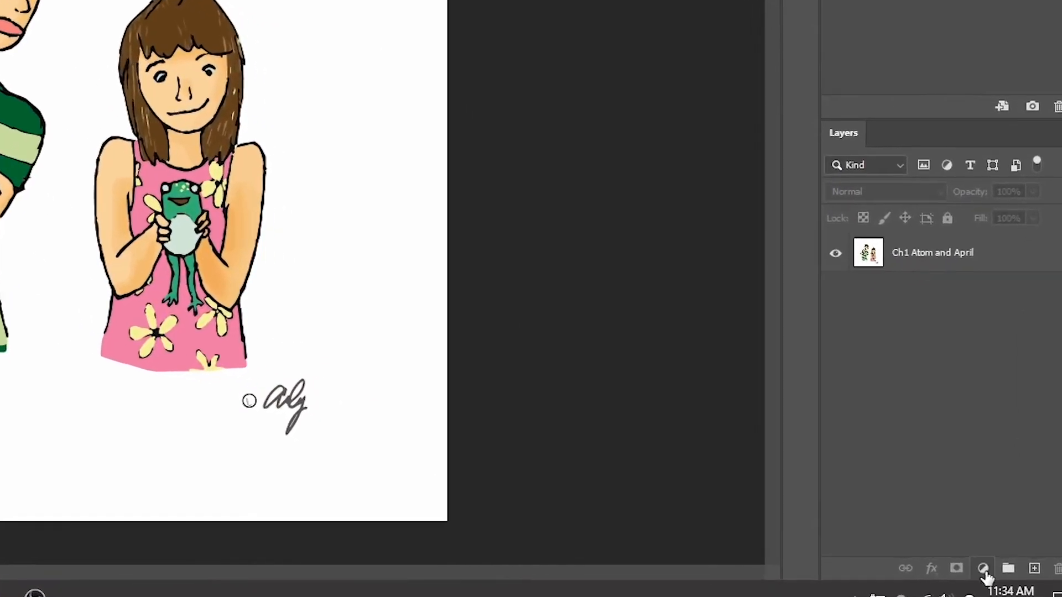
Step: Add a Threshold adjustment layer above the illustration and set its threshold level to 50
{"action": "left_click", "coordinate": [996, 568]}
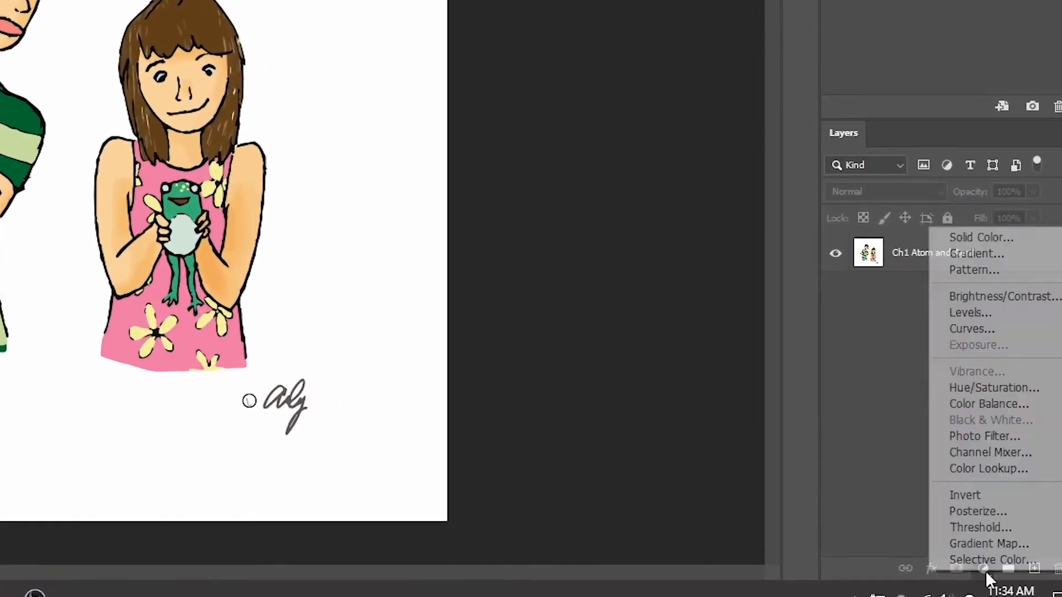
{"action": "left_click", "coordinate": [982, 528]}
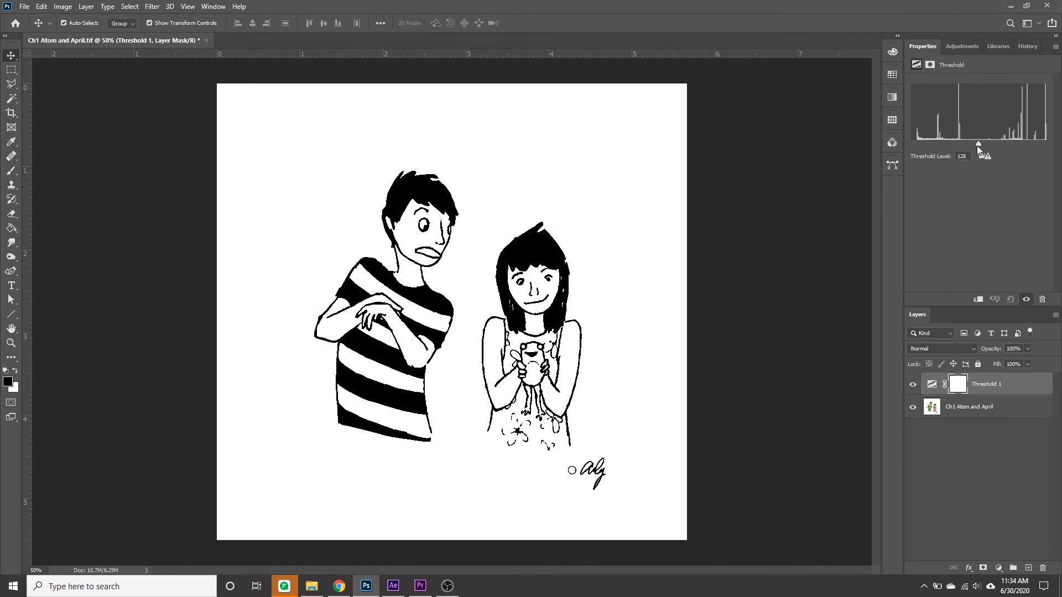
{"action": "mouse_move", "coordinate": [976, 143]}
{"action": "left_mouse_down"}
{"action": "mouse_move", "coordinate": [1046, 148]}
{"action": "mouse_move", "coordinate": [937, 144]}
{"action": "left_mouse_up"}
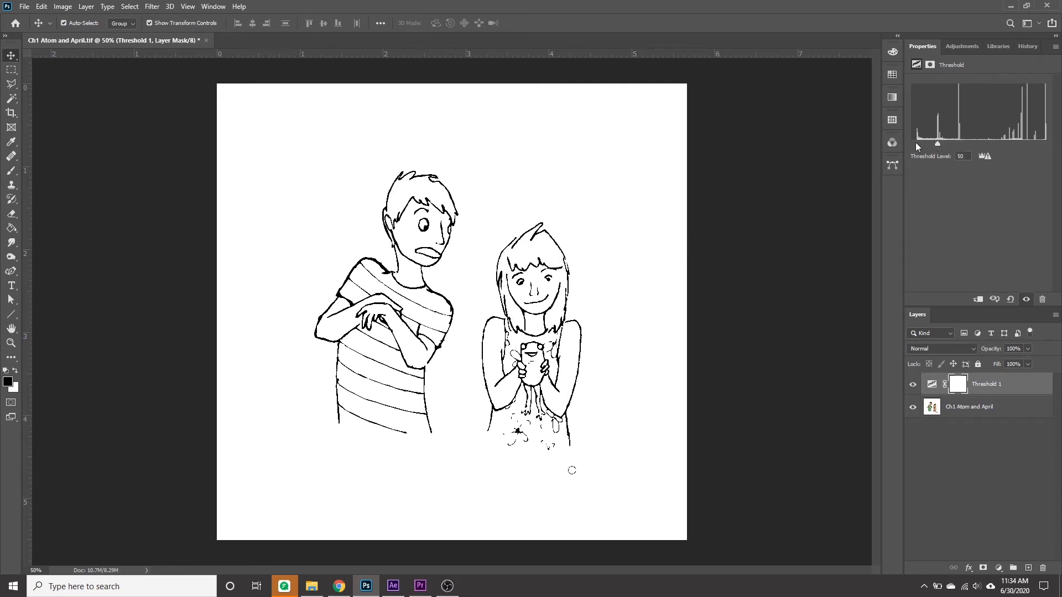
Step: Select the white areas of the thresholded image with the Magic Wand and invert the selection to capture the black line work
{"action": "left_click", "coordinate": [11, 100]}
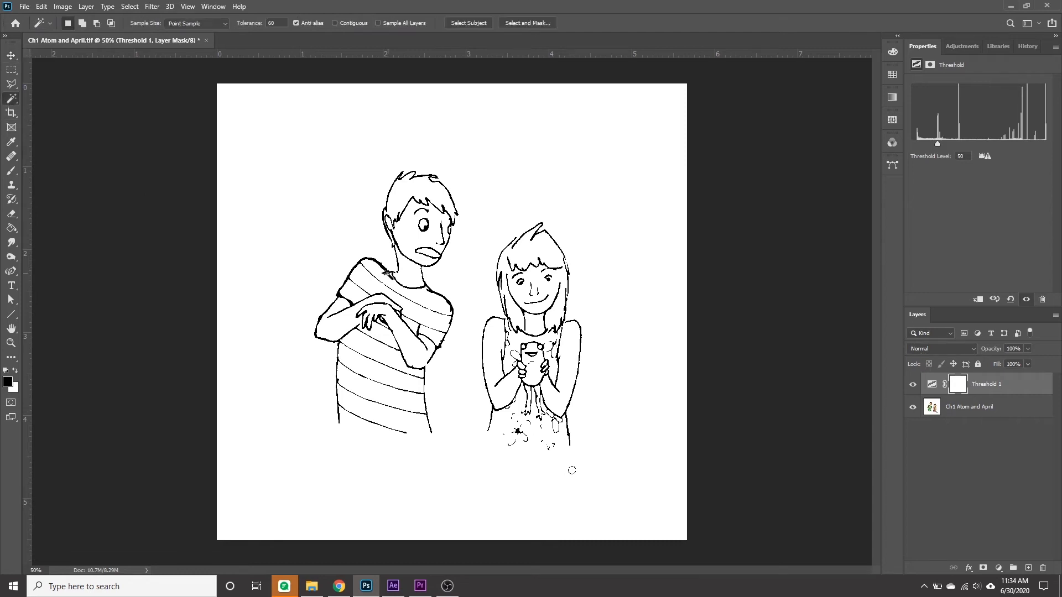
{"action": "left_click", "coordinate": [388, 278]}
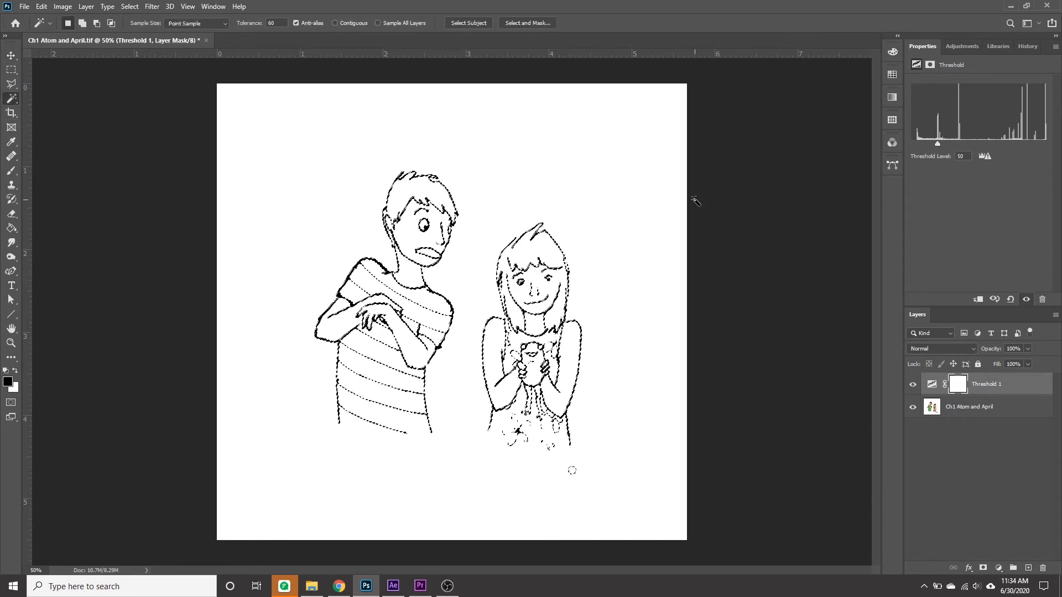
{"action": "left_click", "coordinate": [580, 180]}
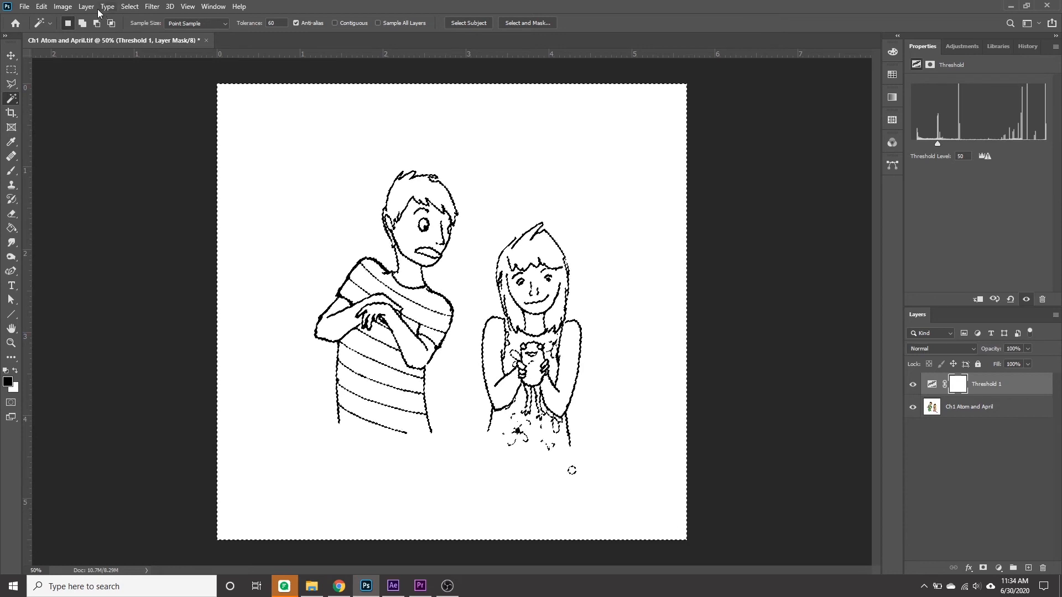
{"action": "left_click", "coordinate": [130, 6]}
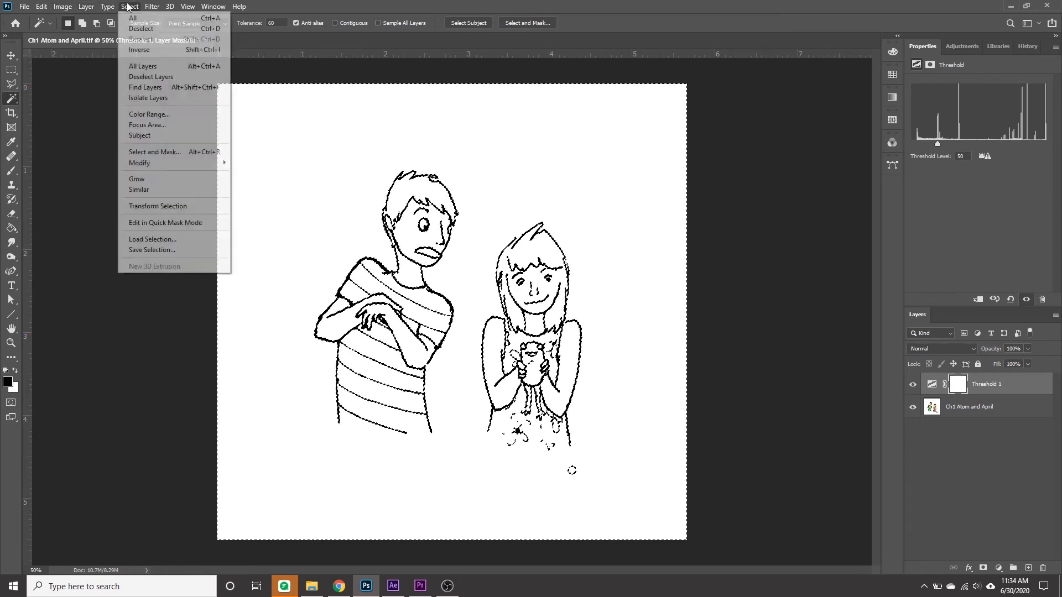
{"action": "left_click", "coordinate": [137, 54]}
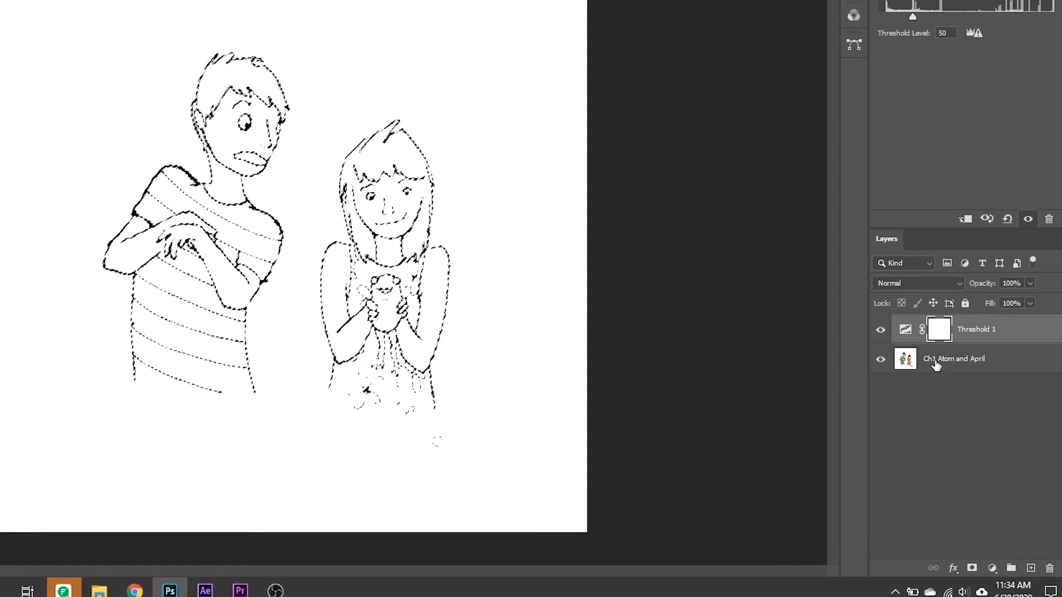
Step: Hide the Threshold 1 layer, fill the selected line work on the Ch1 Atom and April layer with Black at 100% opacity, and deselect
{"action": "left_click", "coordinate": [936, 366]}
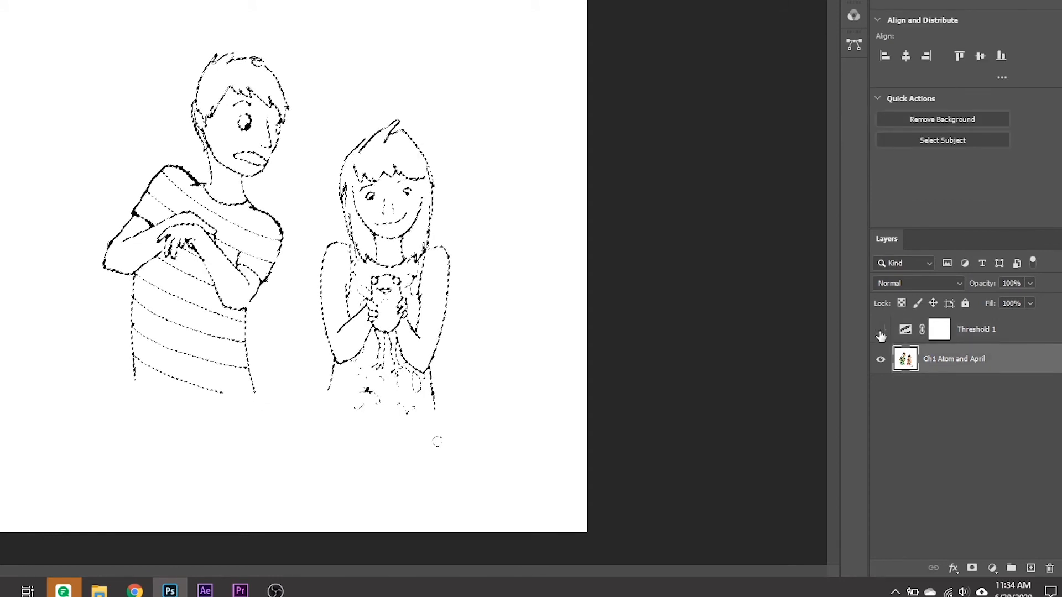
{"action": "left_click", "coordinate": [880, 330]}
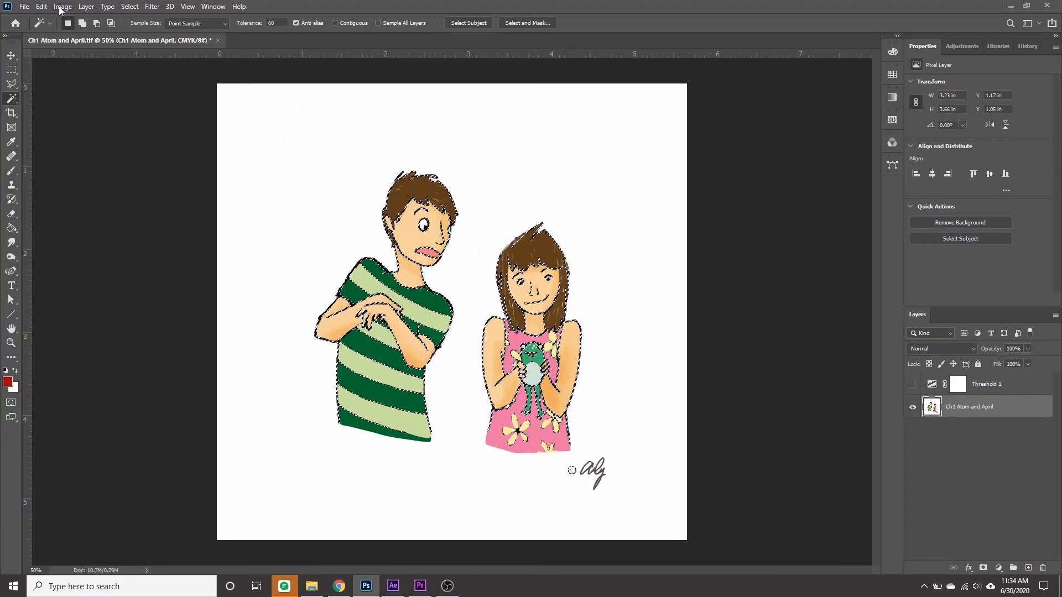
{"action": "left_click", "coordinate": [42, 6]}
{"action": "left_click", "coordinate": [55, 181]}
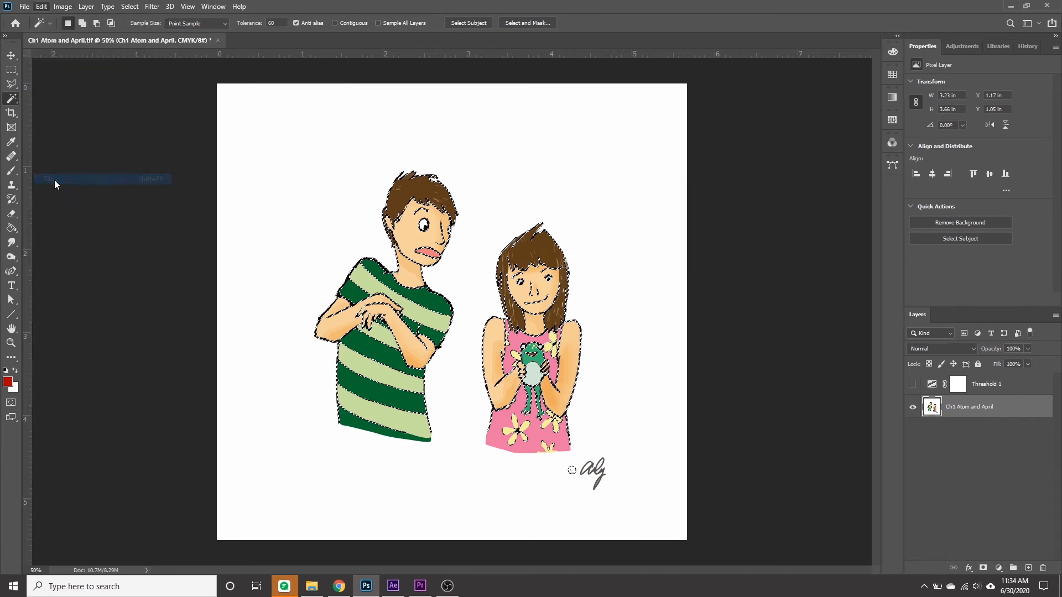
{"action": "left_click", "coordinate": [519, 169]}
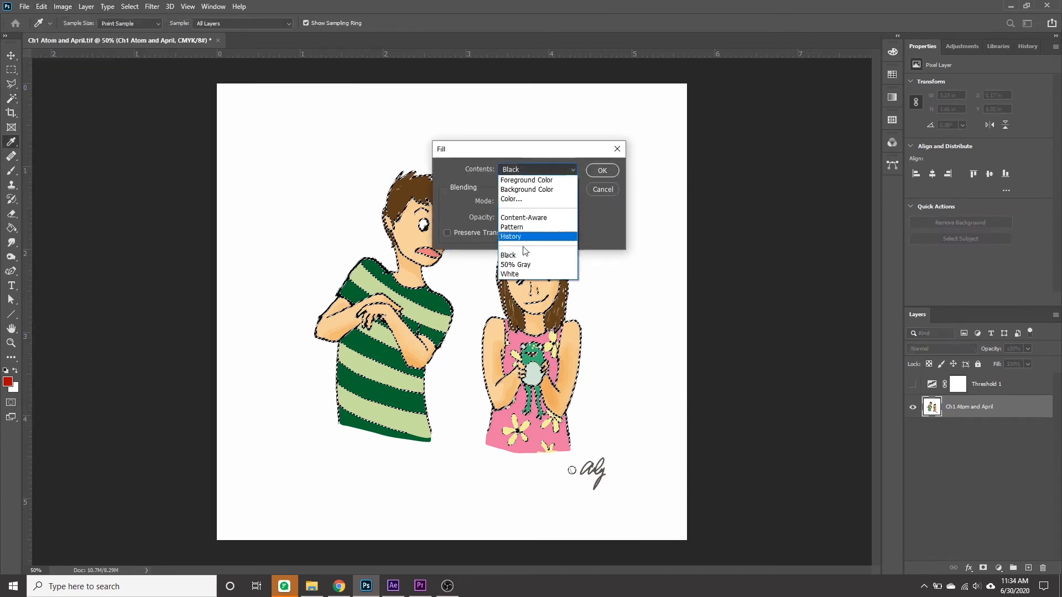
{"action": "left_click", "coordinate": [517, 256]}
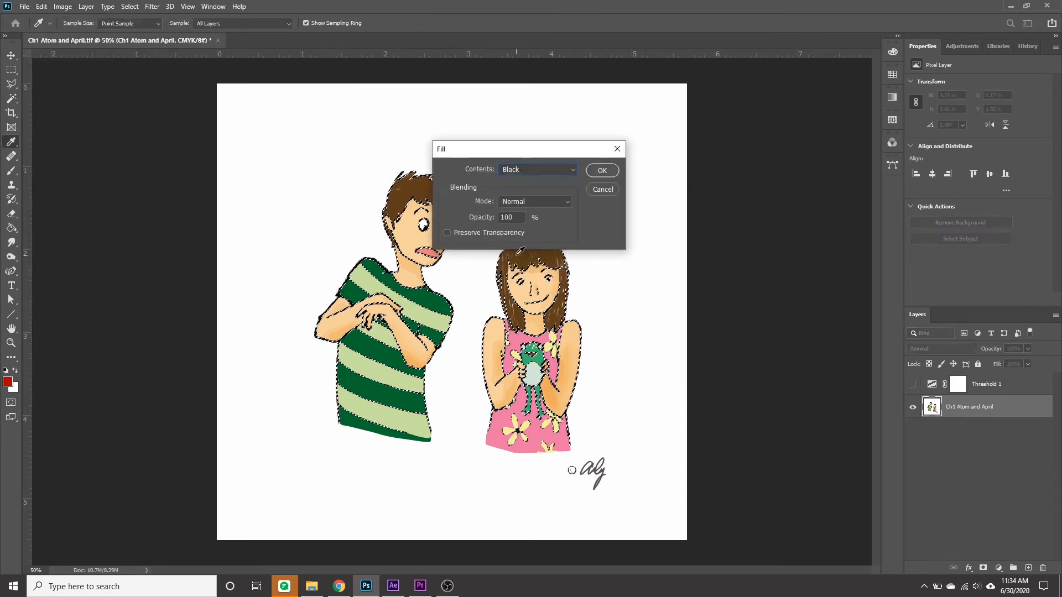
{"action": "left_click", "coordinate": [602, 171]}
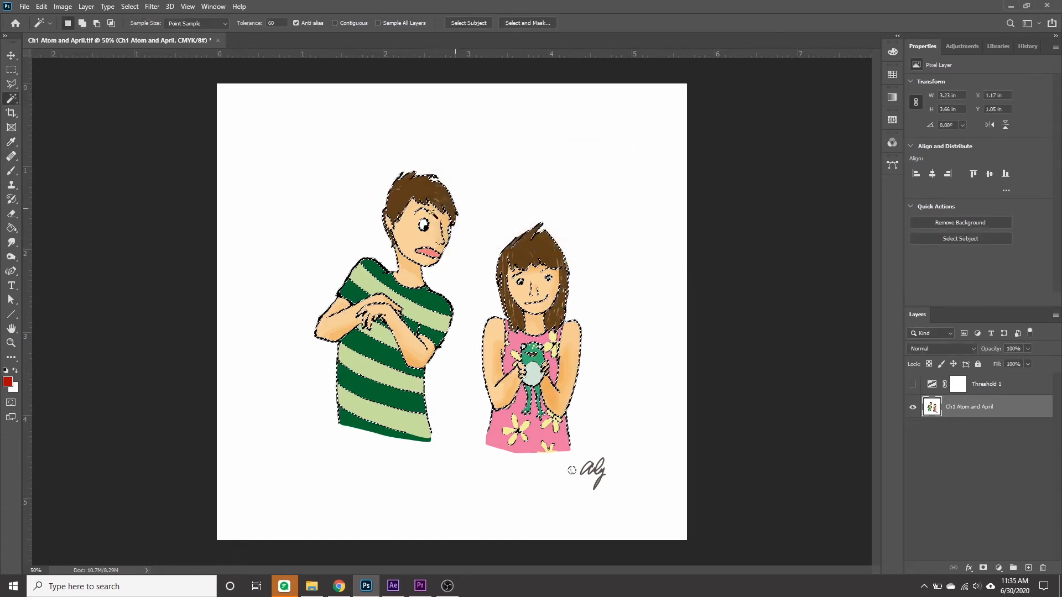
{"action": "left_click", "coordinate": [10, 56]}
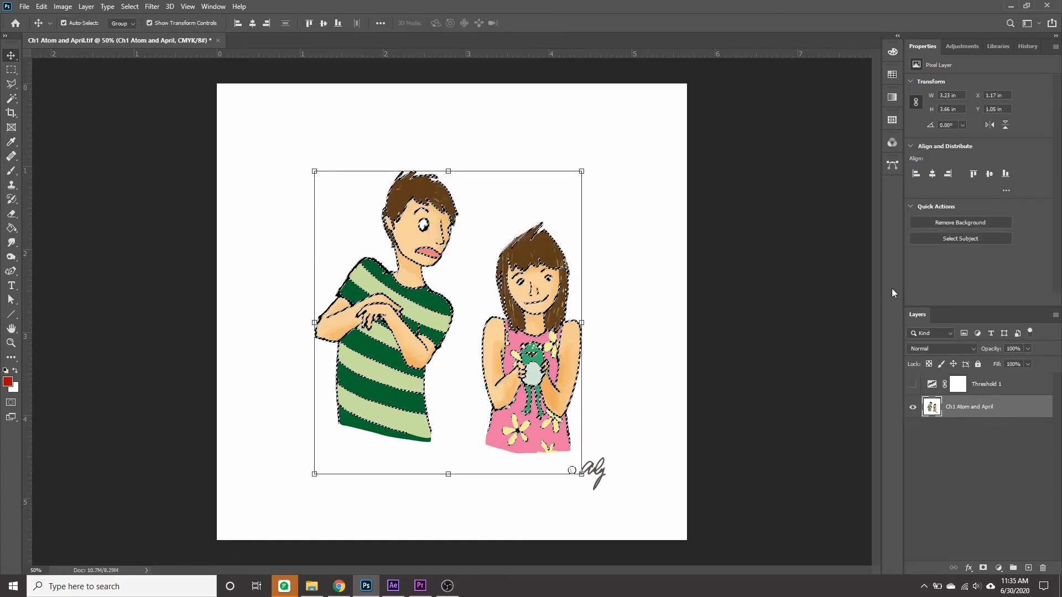
{"action": "key", "text": "ctrl+d"}
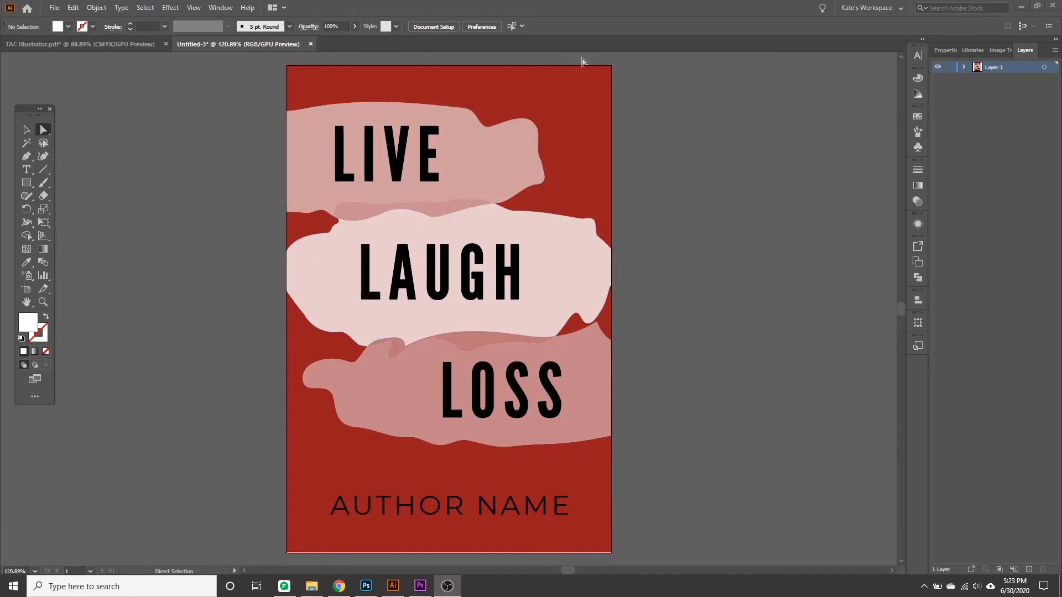
Step: In Illustrator, convert the Live Laugh Loss cover's document color mode from RGB to CMYK and check the color sliders
{"action": "left_click", "coordinate": [916, 80]}
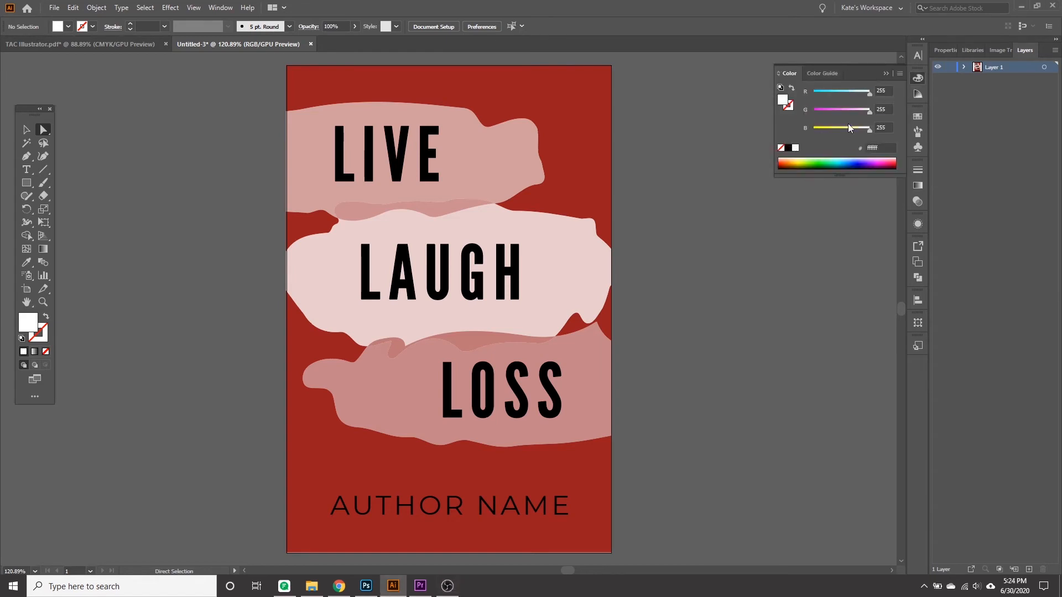
{"action": "left_click", "coordinate": [53, 9]}
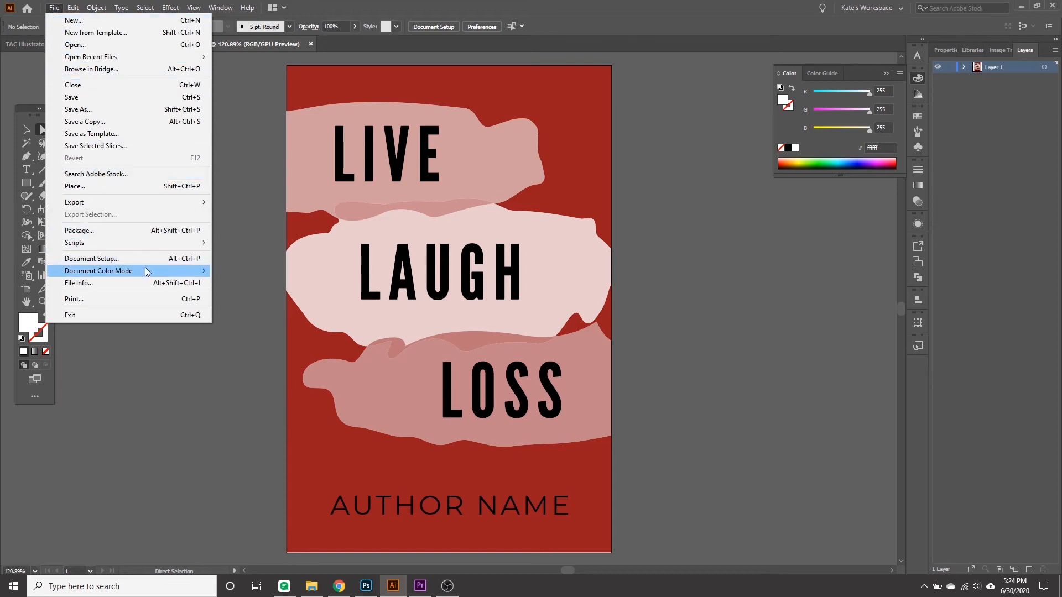
{"action": "mouse_move", "coordinate": [147, 271]}
{"action": "left_click", "coordinate": [220, 274]}
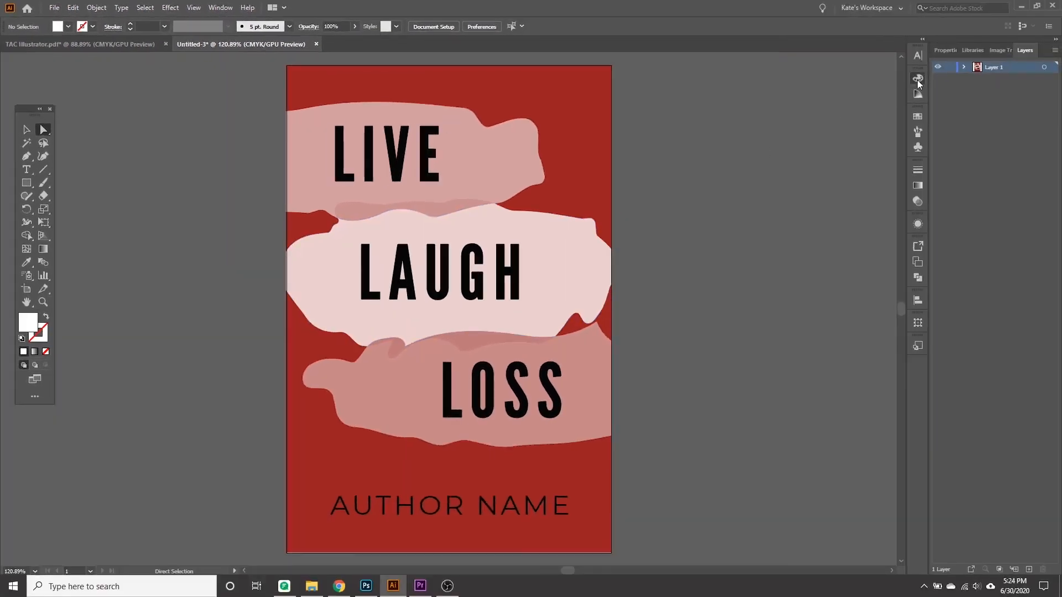
{"action": "left_click", "coordinate": [917, 80]}
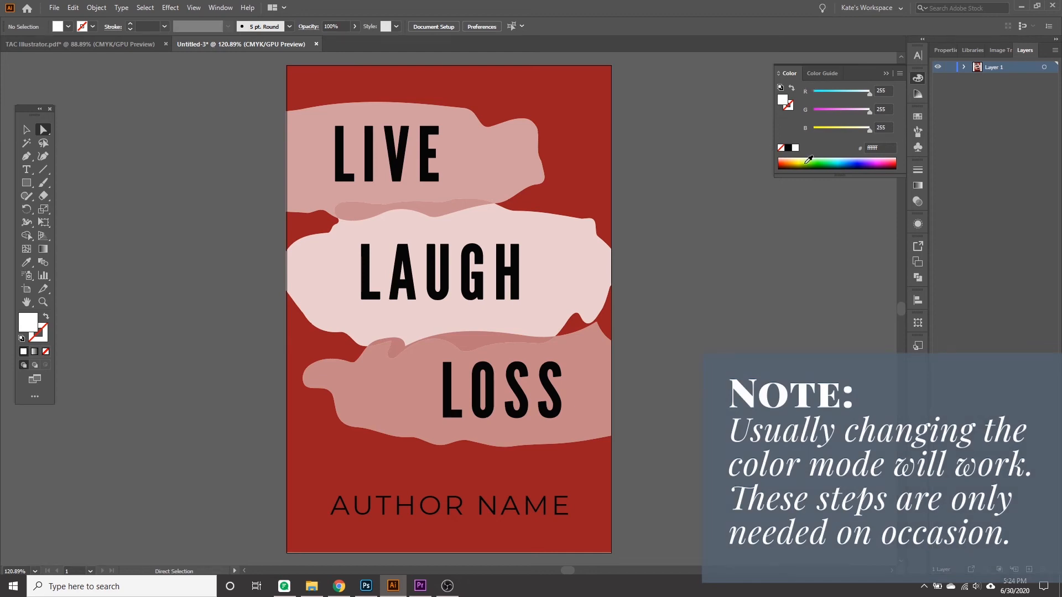
{"action": "left_click", "coordinate": [918, 81]}
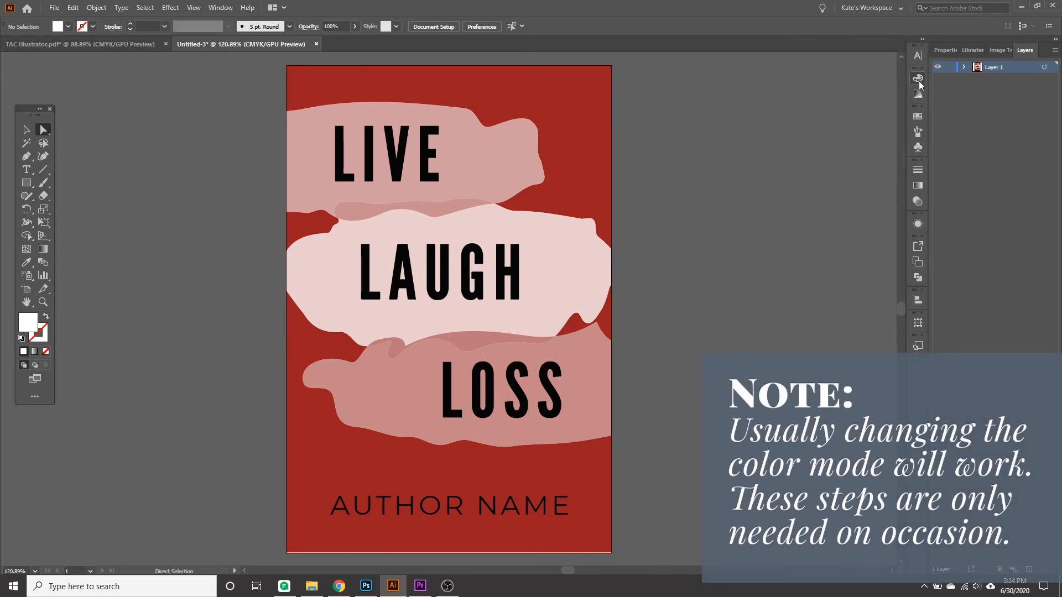
Step: Create a new 6 x 9 in document with CMYK Color mode and High (300 ppi) raster effects
{"action": "left_click", "coordinate": [52, 9]}
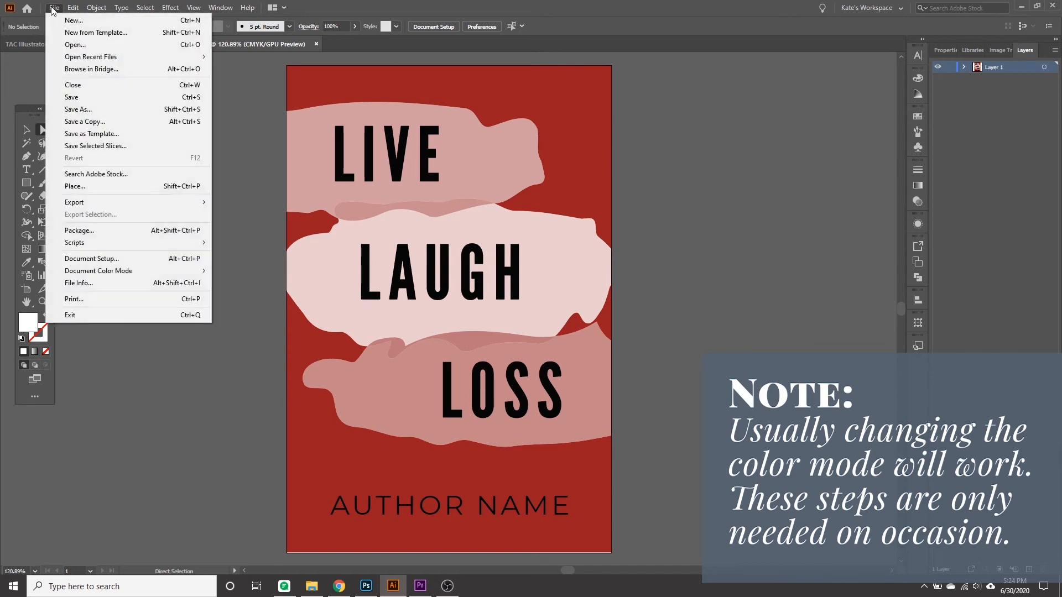
{"action": "left_click", "coordinate": [76, 22]}
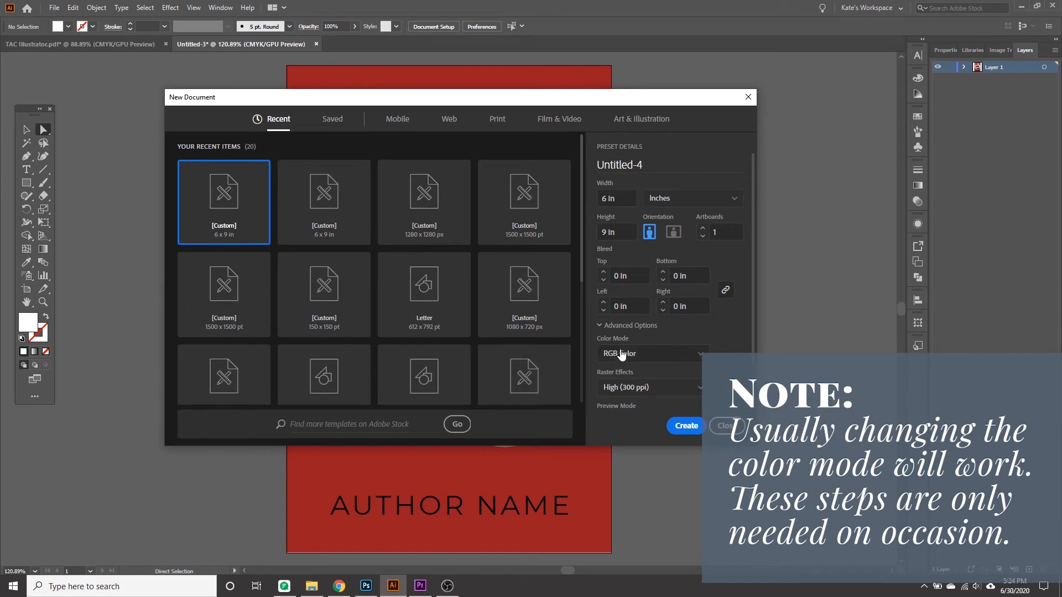
{"action": "left_click", "coordinate": [639, 355]}
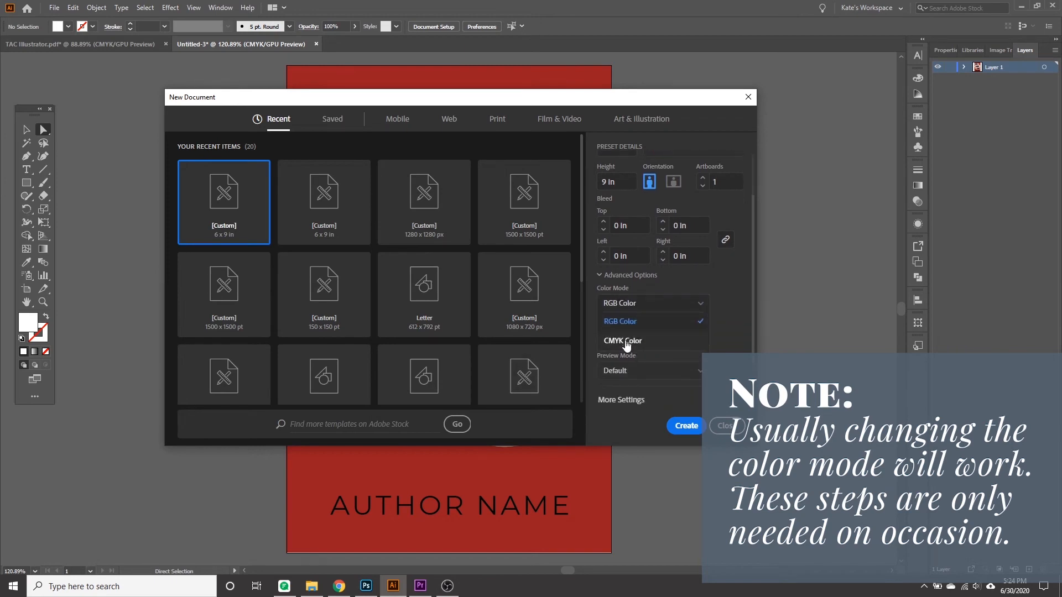
{"action": "left_click", "coordinate": [627, 341]}
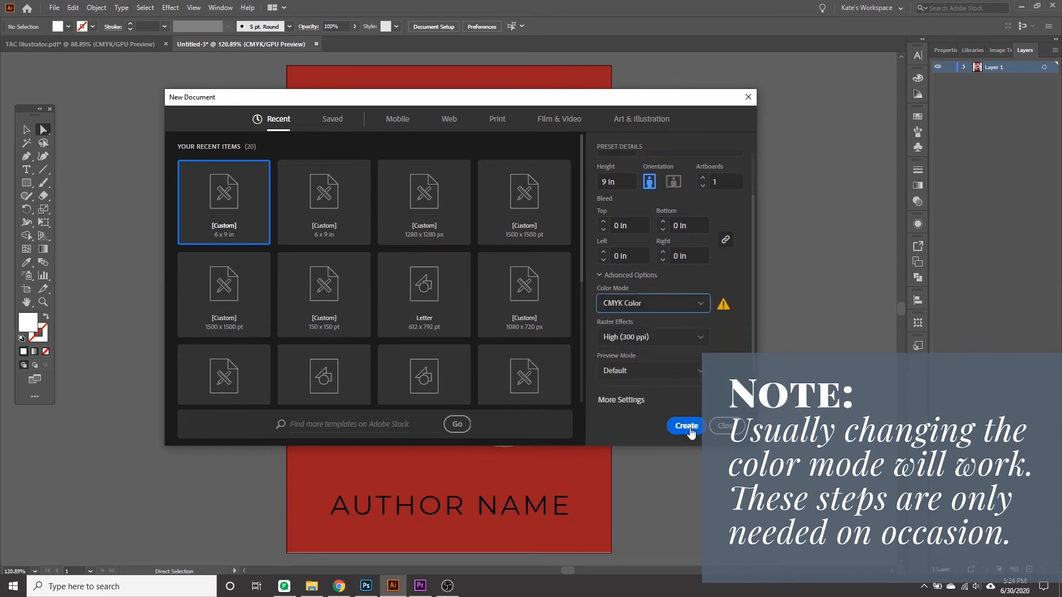
{"action": "left_click", "coordinate": [690, 430]}
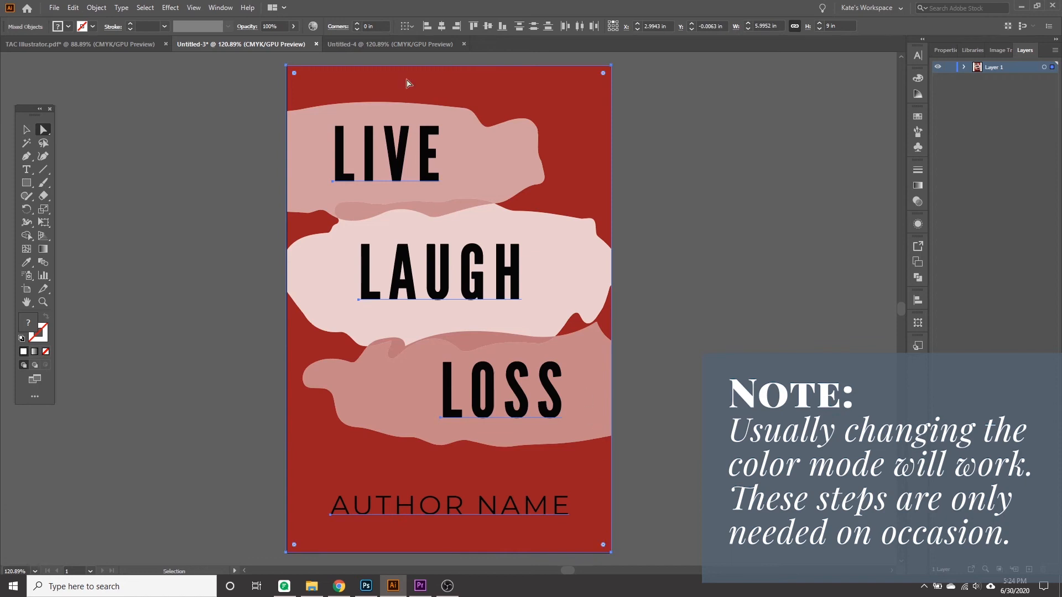
Step: Copy the entire cover artwork into the new CMYK document and deselect it
{"action": "left_click", "coordinate": [396, 44]}
{"action": "key", "text": "ctrl+v"}
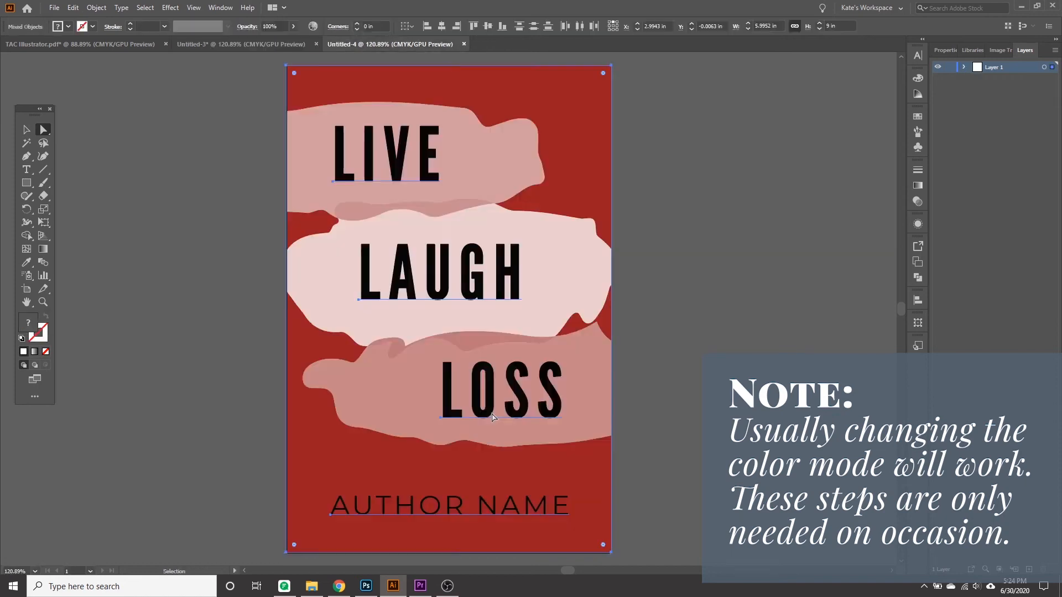
{"action": "left_click", "coordinate": [806, 184]}
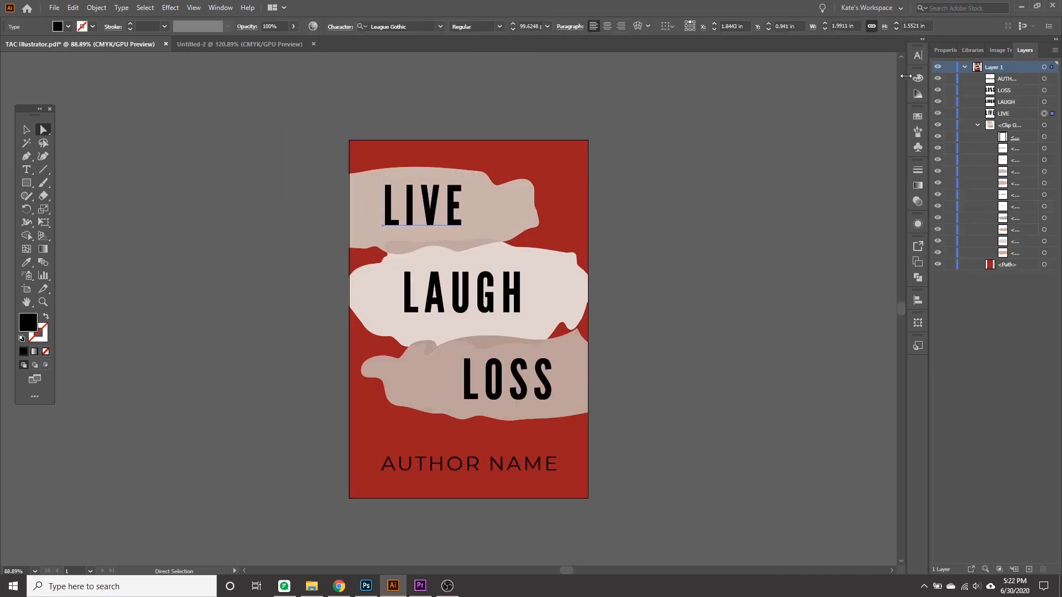
Step: Show the LIVE text's CMYK color values and select all objects on the cover with the same fill color
{"action": "left_click", "coordinate": [918, 79]}
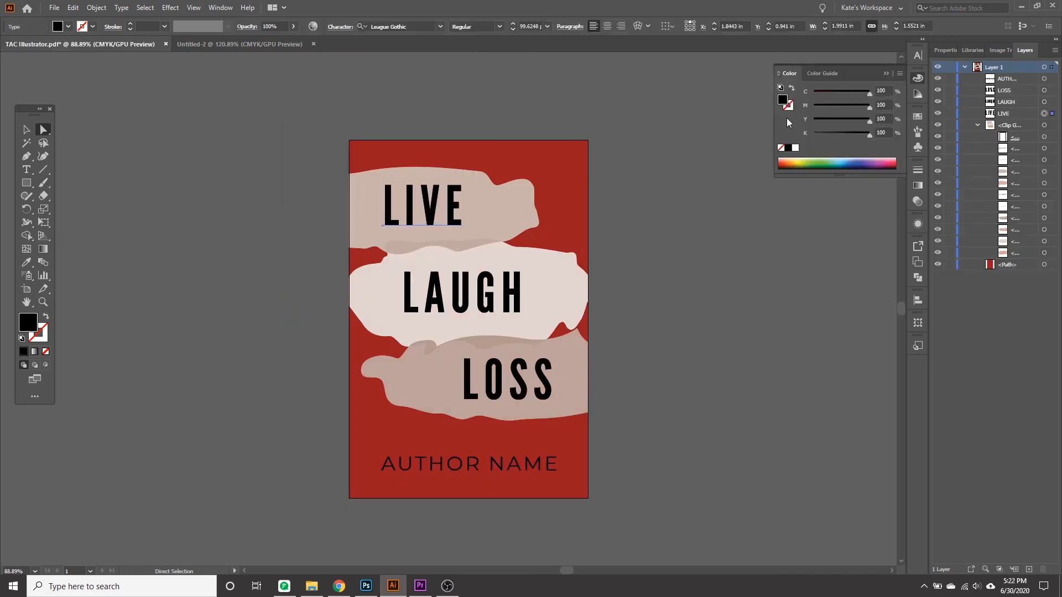
{"action": "left_click", "coordinate": [145, 8]}
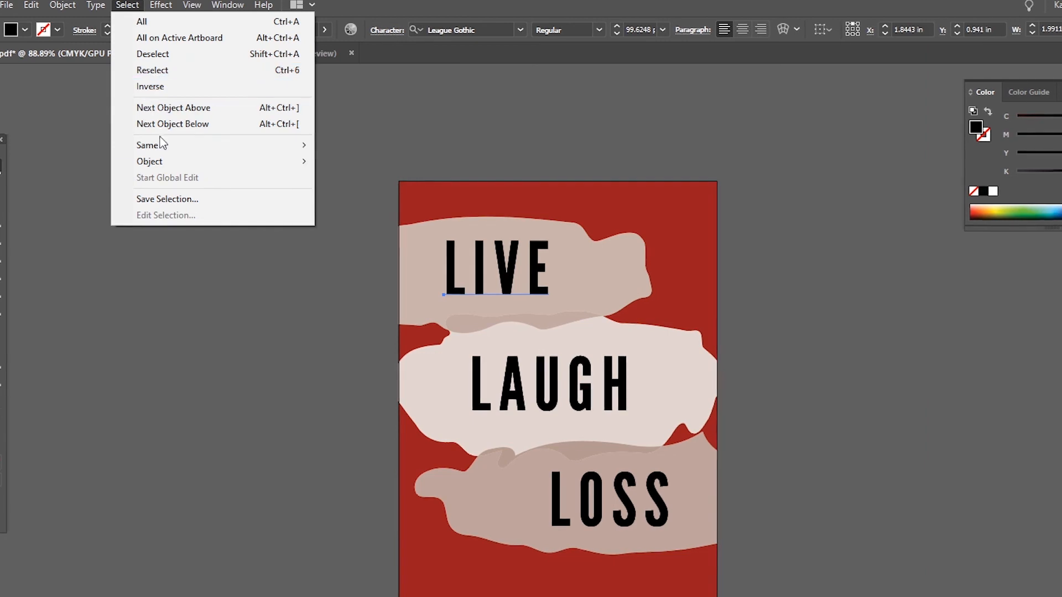
{"action": "mouse_move", "coordinate": [163, 144]}
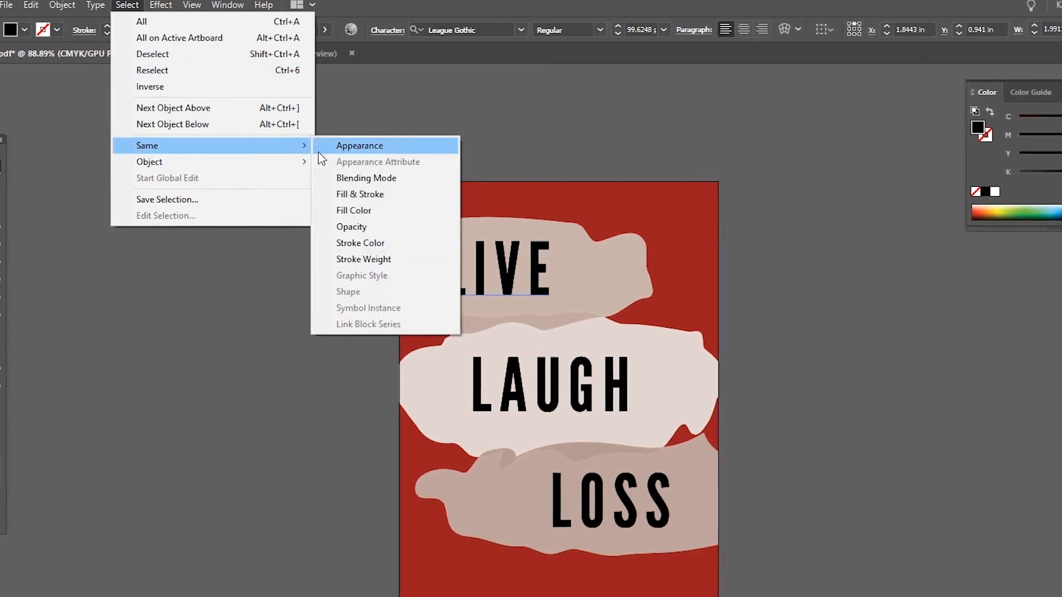
{"action": "left_click", "coordinate": [381, 211]}
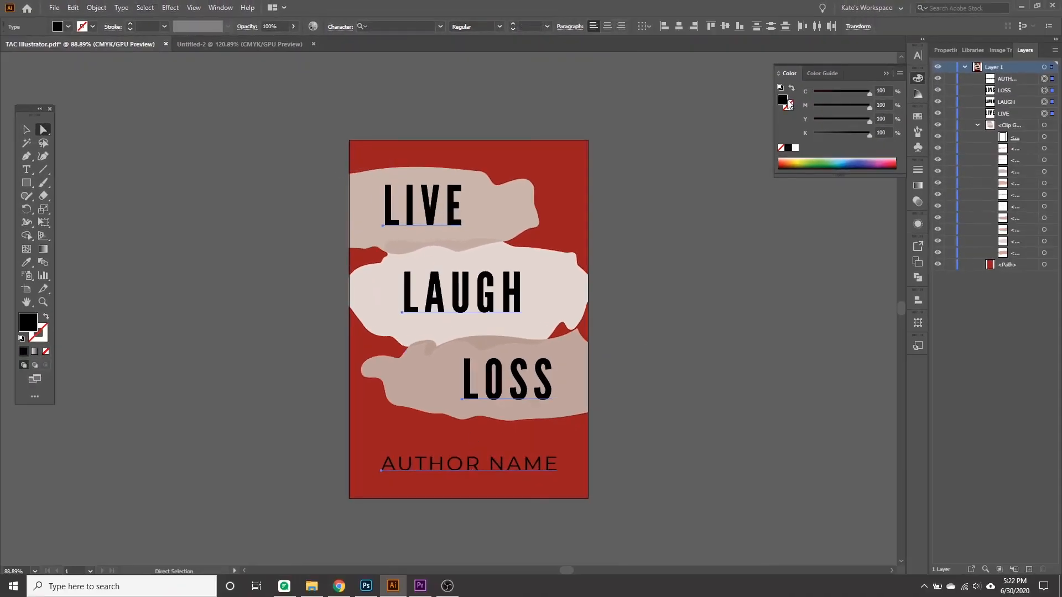
Step: Set the selected black text's fill to a rich black with 60% cyan, 40% magenta and 40% yellow, and deselect it
{"action": "left_click", "coordinate": [884, 90]}
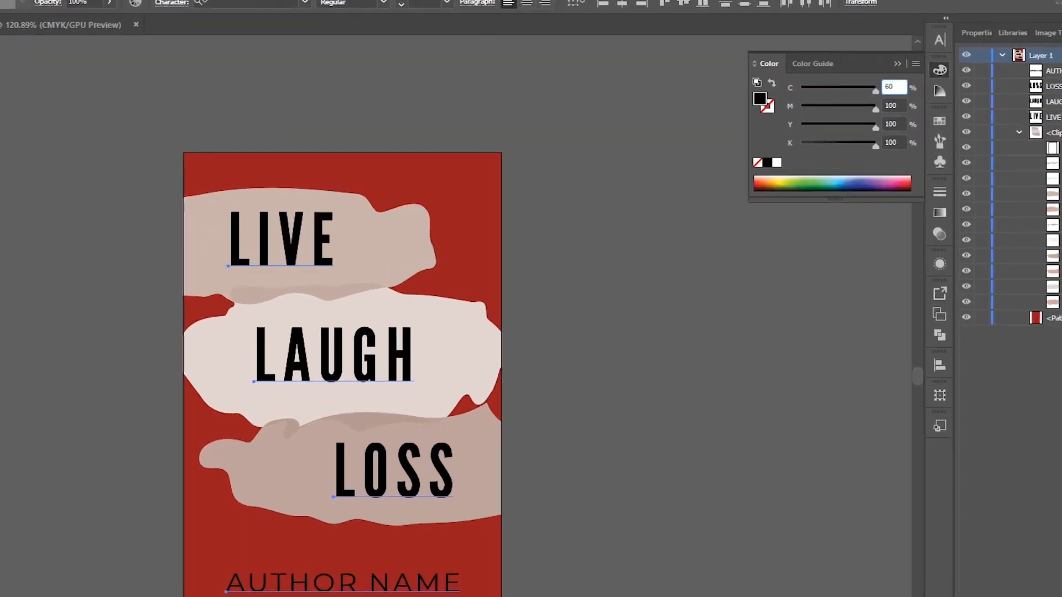
{"action": "key", "text": "Tab"}
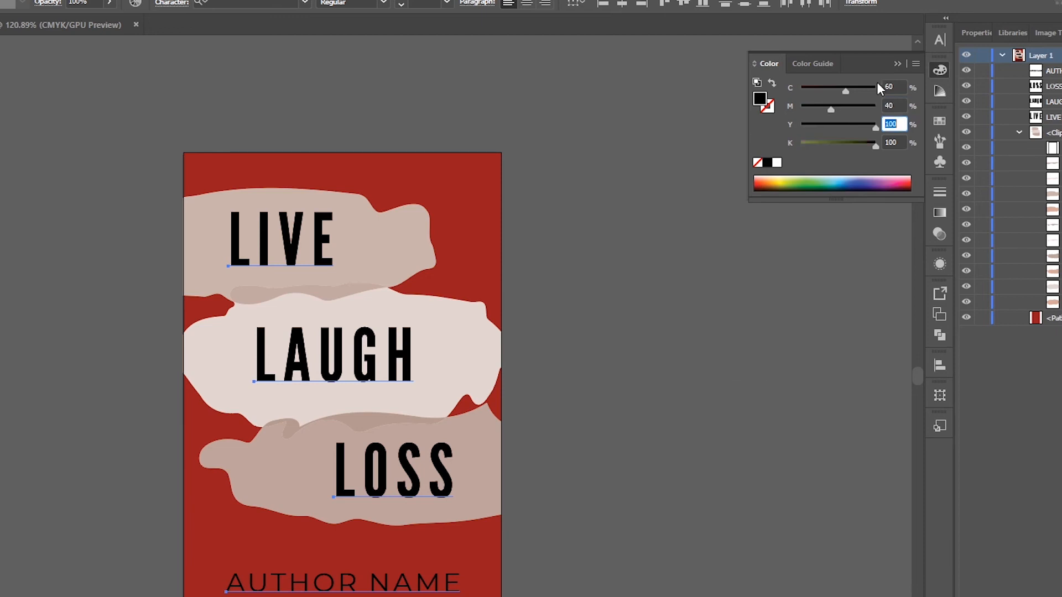
{"action": "type", "text": "40"}
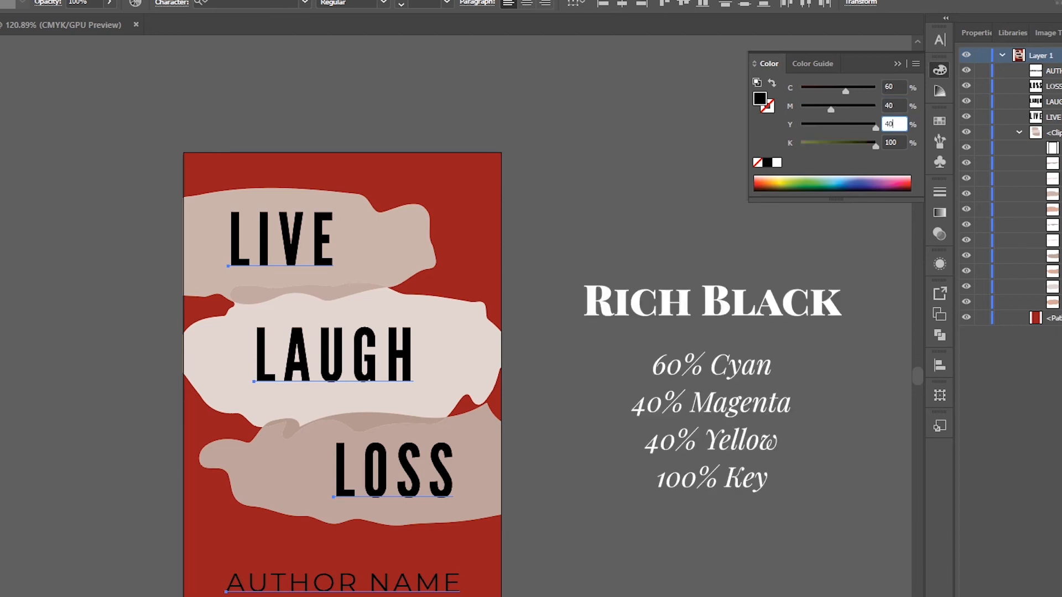
{"action": "left_click", "coordinate": [777, 351]}
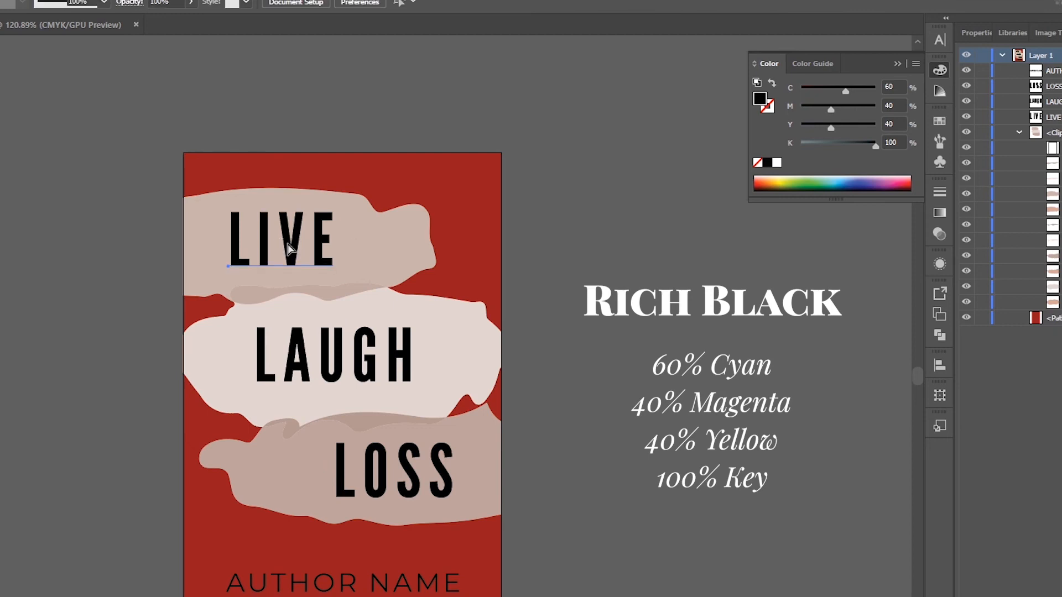
{"action": "left_click", "coordinate": [762, 372]}
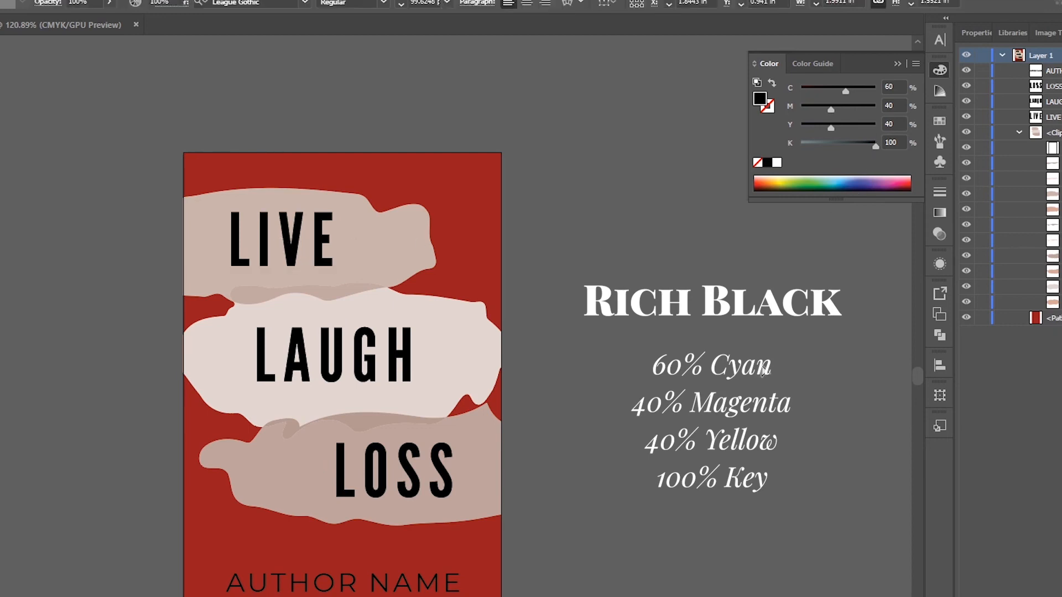